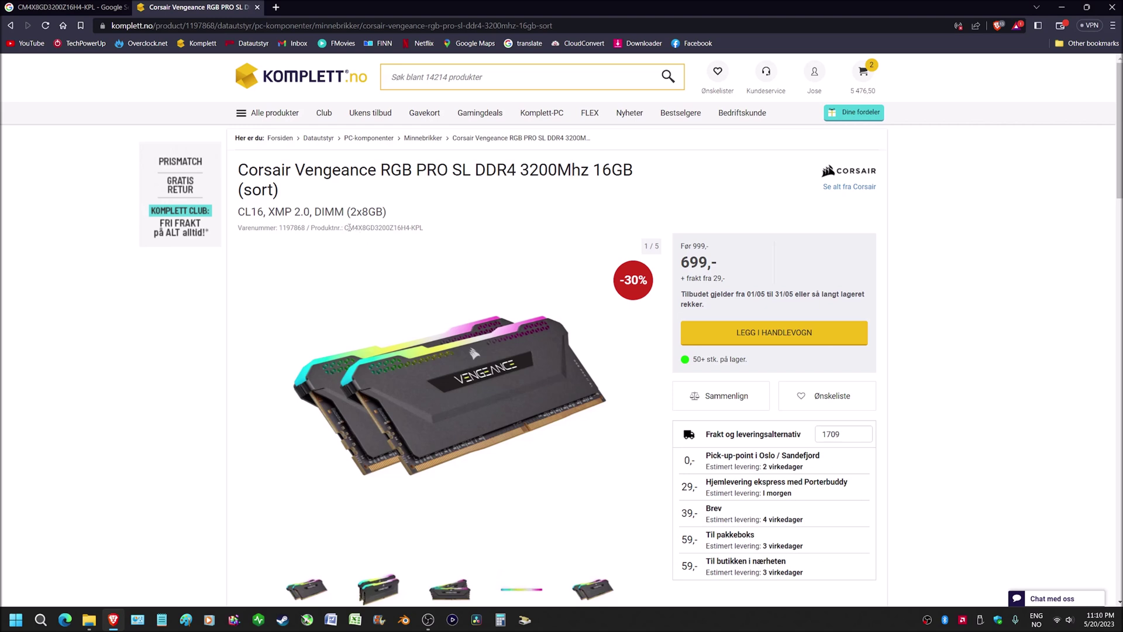
Step: Highlight the product number CM4X8GD3200Z16H4-KPL after 'Produktnr.' on the Komplett.no page
left_click_drag(345, 227, 426, 235)
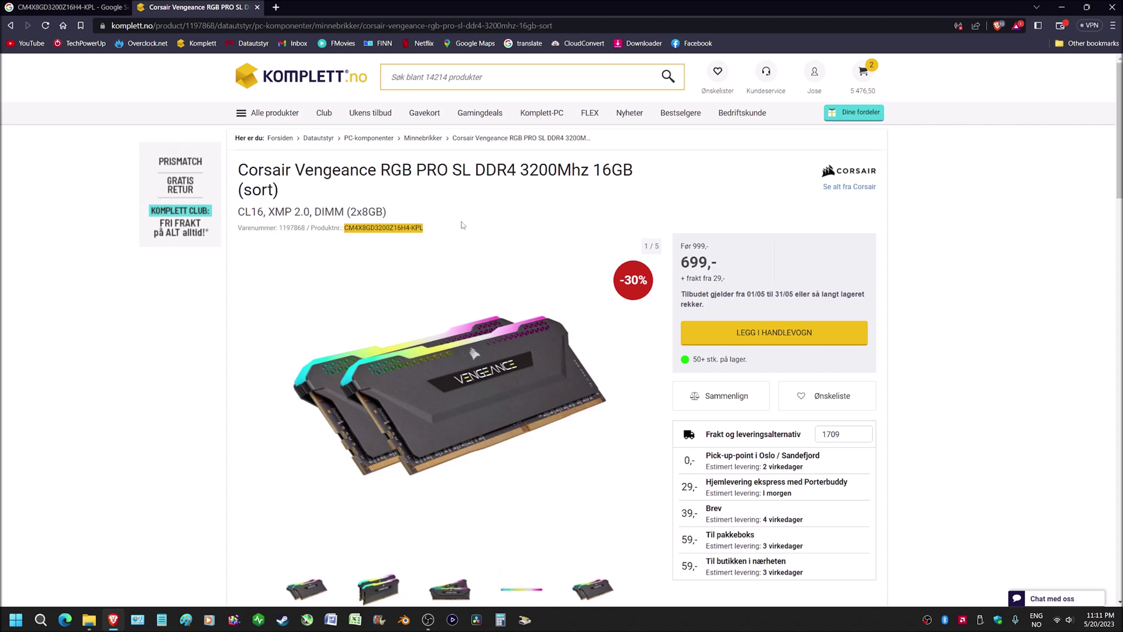
left_click(369, 228)
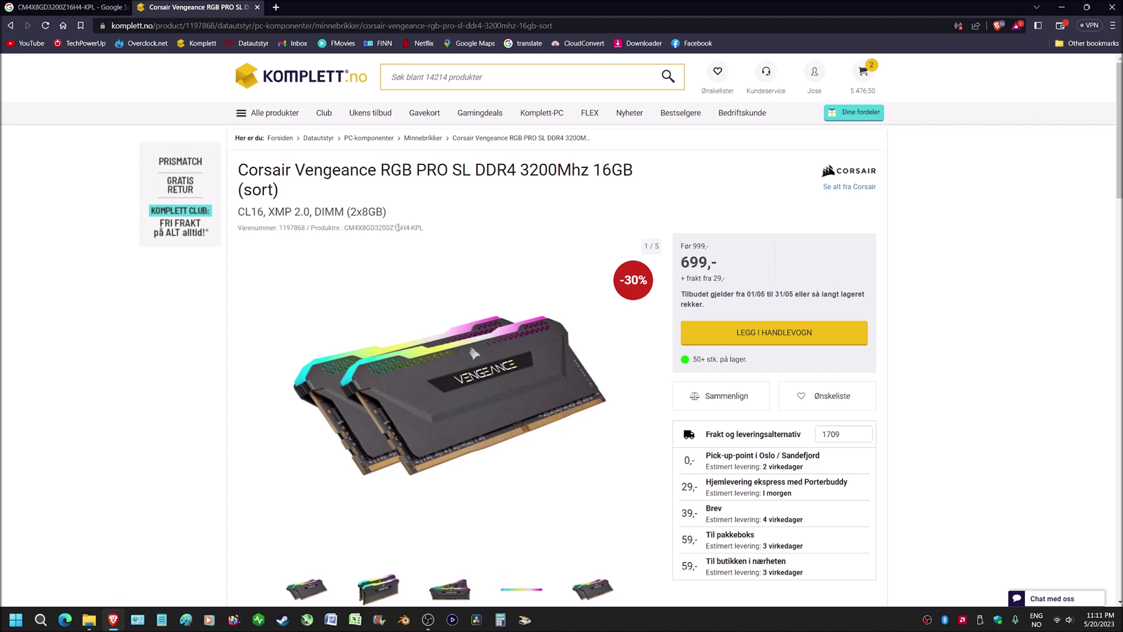
scroll(400, 234, "down", 1)
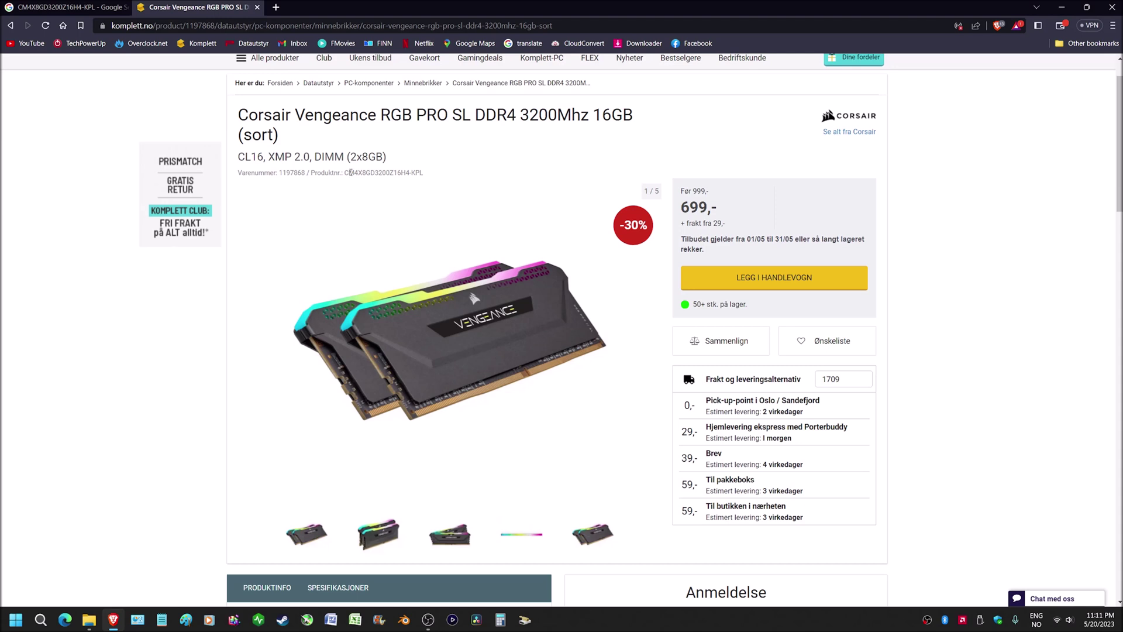
left_click_drag(345, 174, 427, 179)
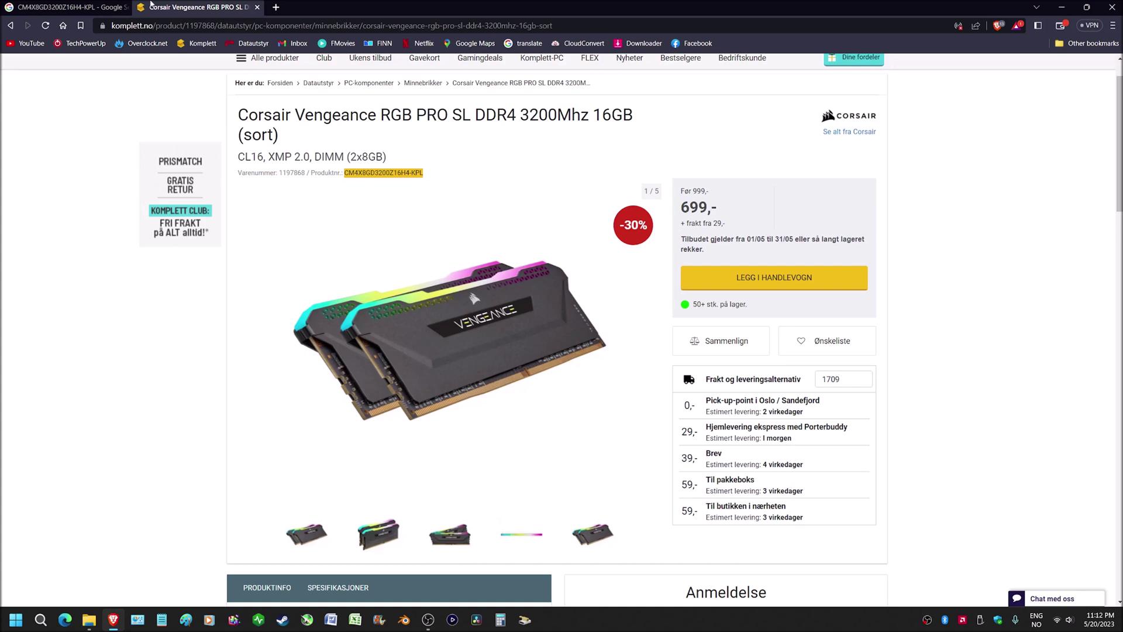
scroll(443, 260, "up", 1)
Step: View the PriceSpy UK listing for the 2x8GB kit at £51.00 with its price history, then return to Google
left_click(86, 6)
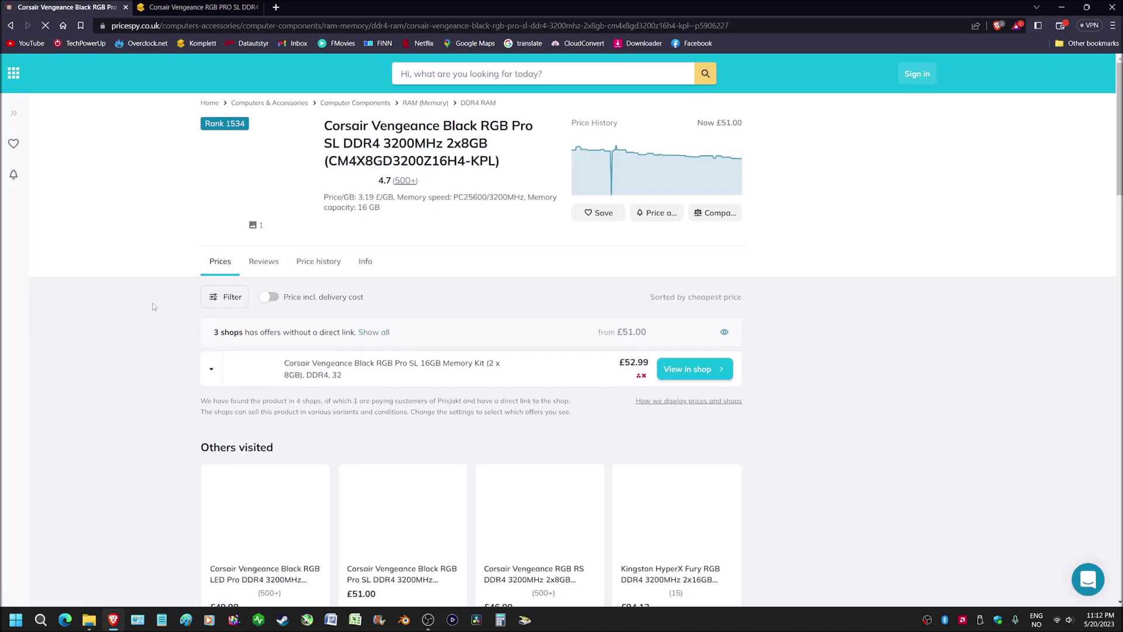
scroll(135, 315, "down", 2)
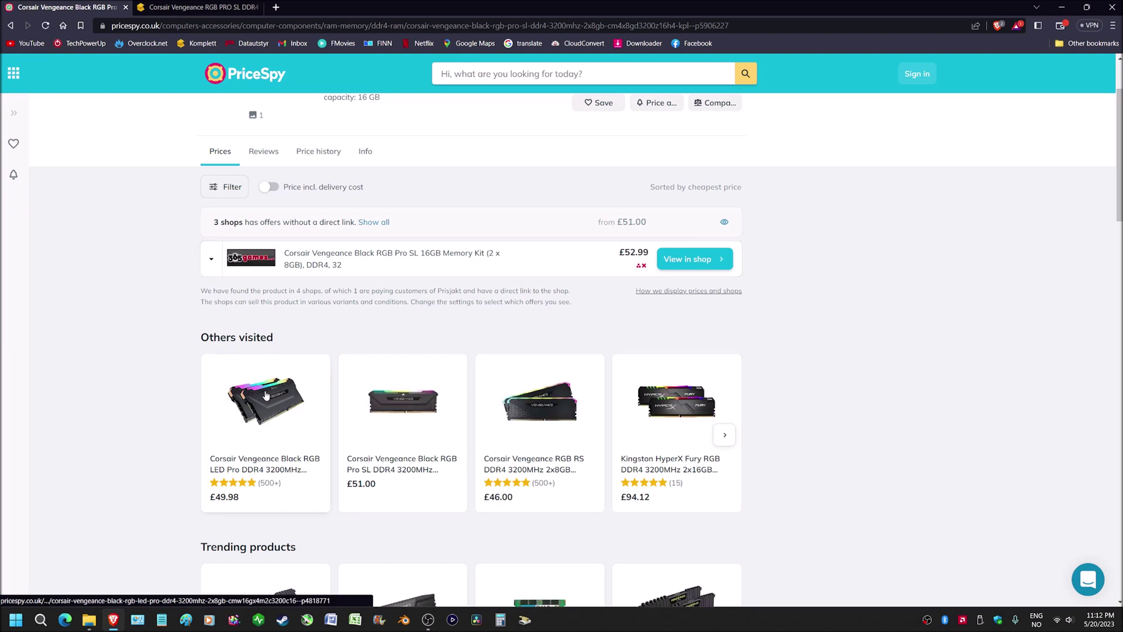
scroll(116, 387, "up", 2)
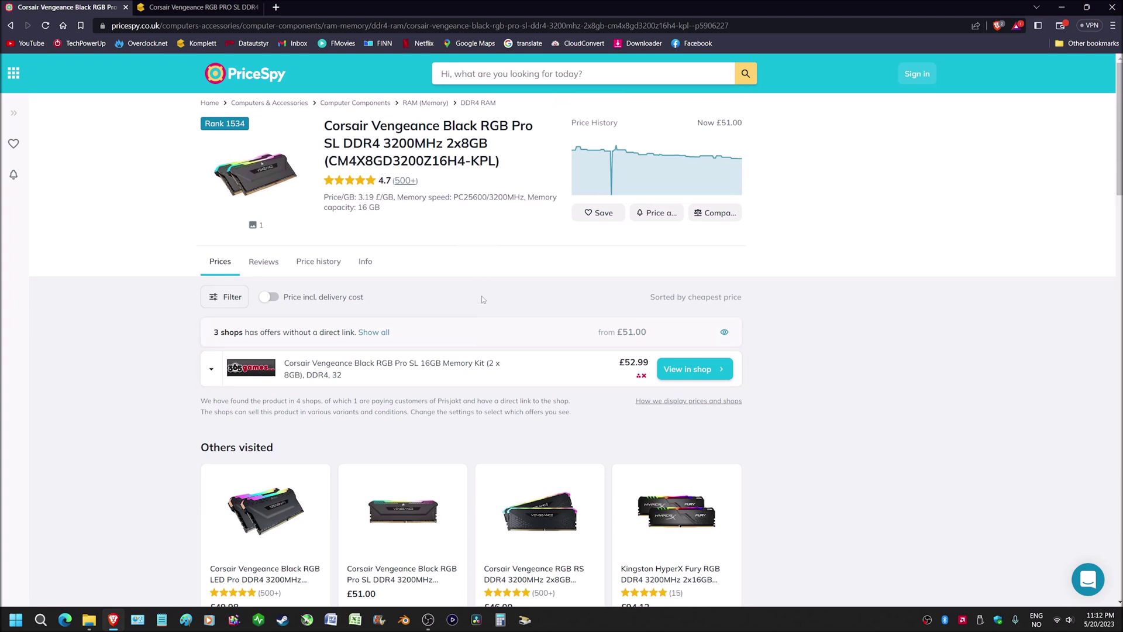
key("alt+Left")
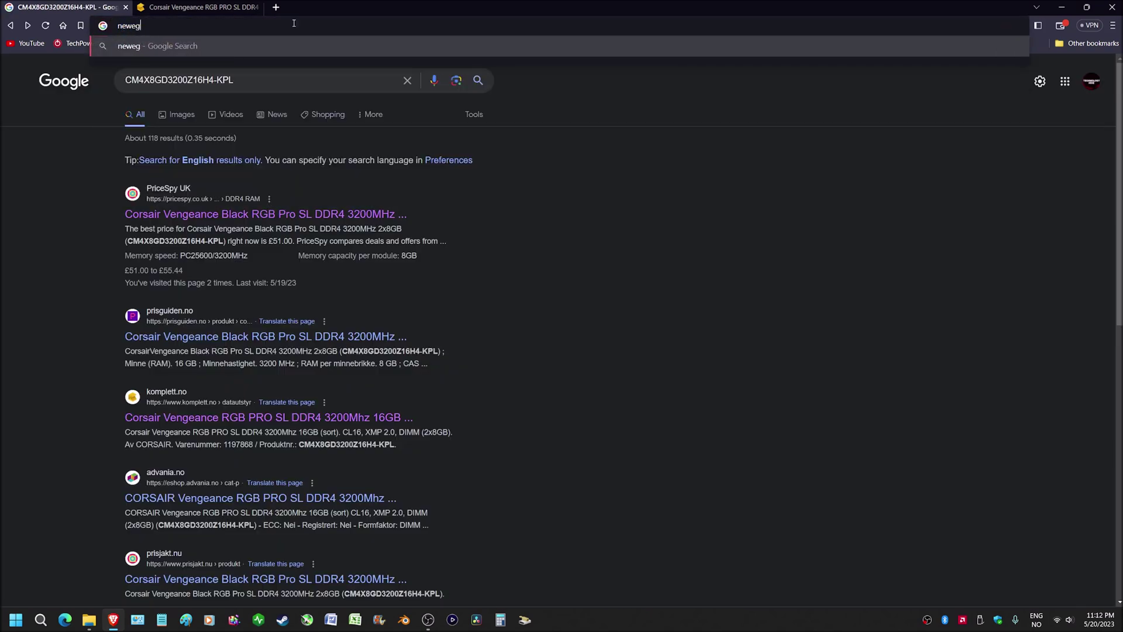
Step: Go to newegg.com and search for CM4X8GD3200Z16H4-KPL, which finds 0 items
key("BackSpace")
key("BackSpace")
type(".com")
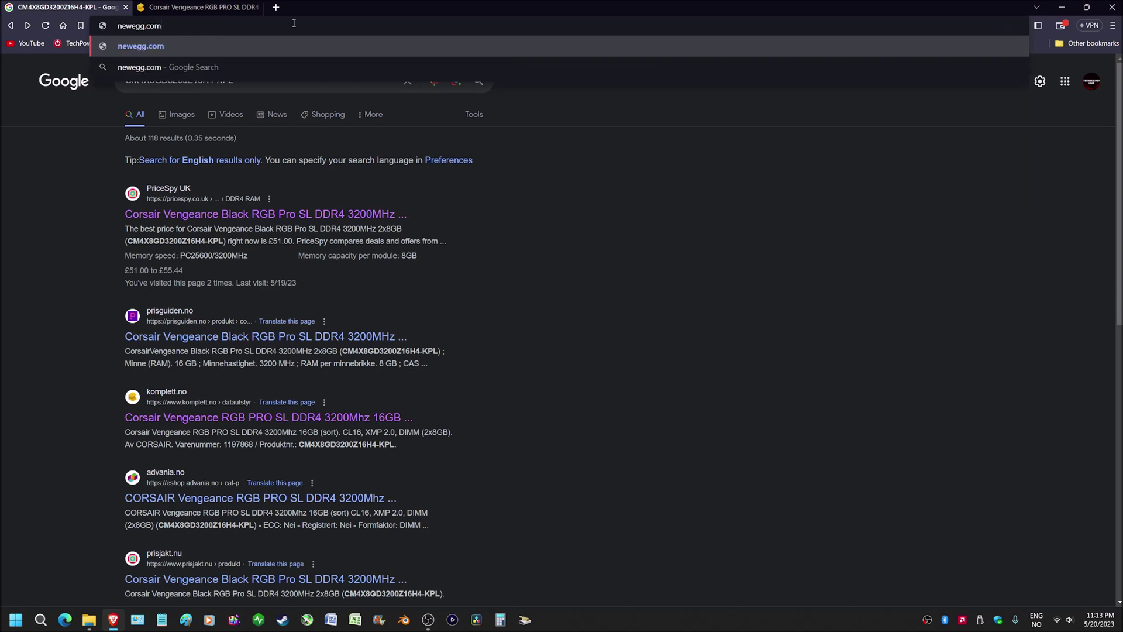
key("Return")
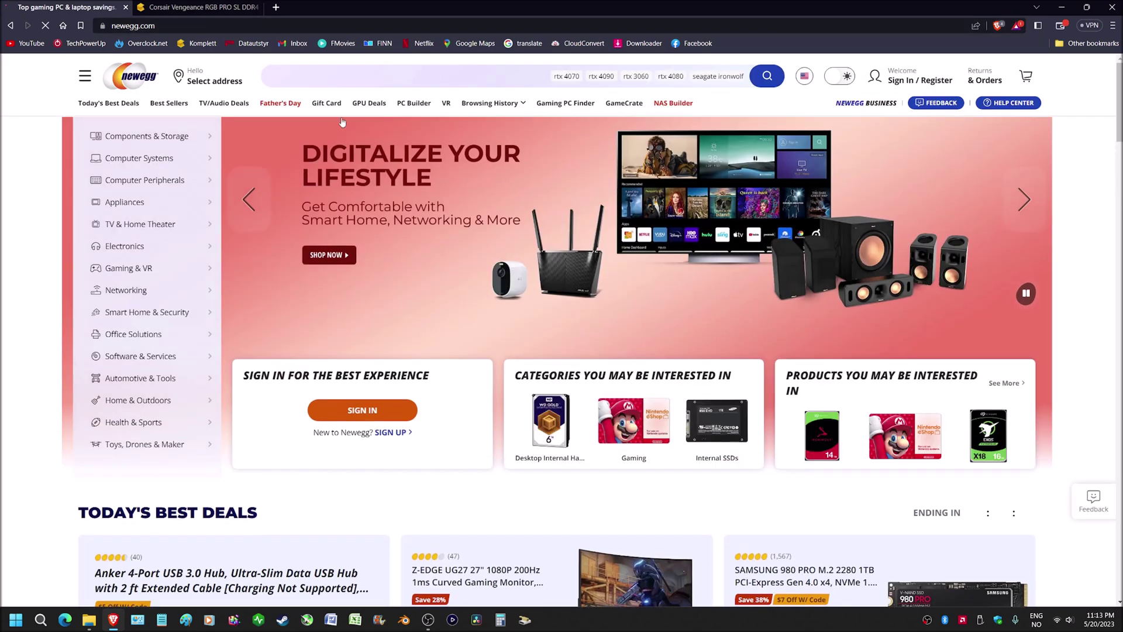
left_click(323, 75)
type("CM4X8GD3200C16H4-KPL")
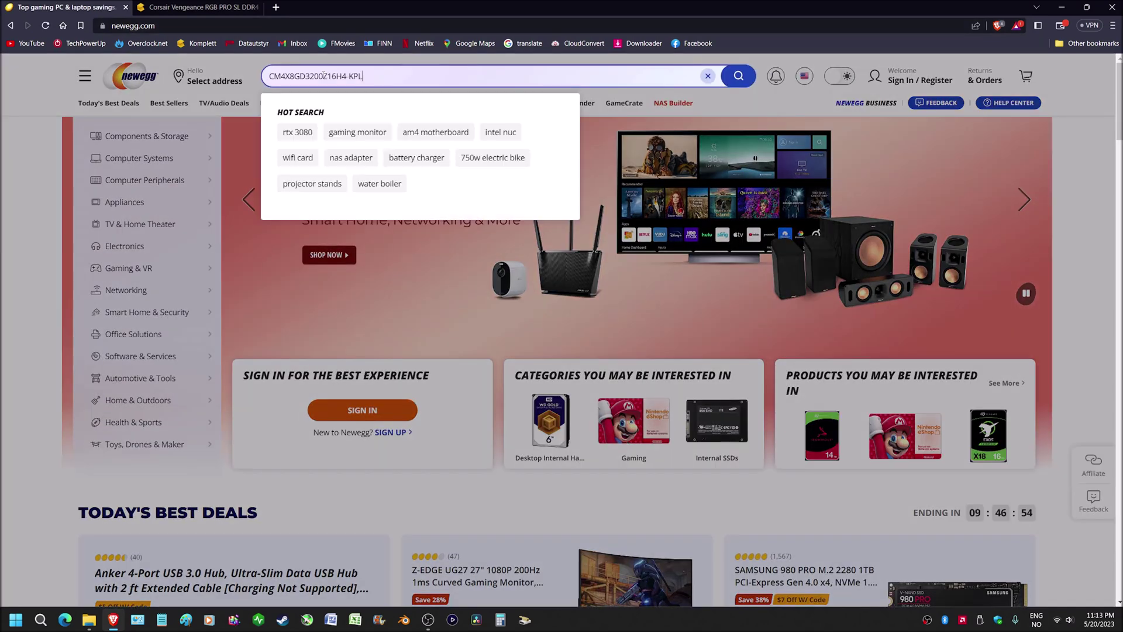
key("Return")
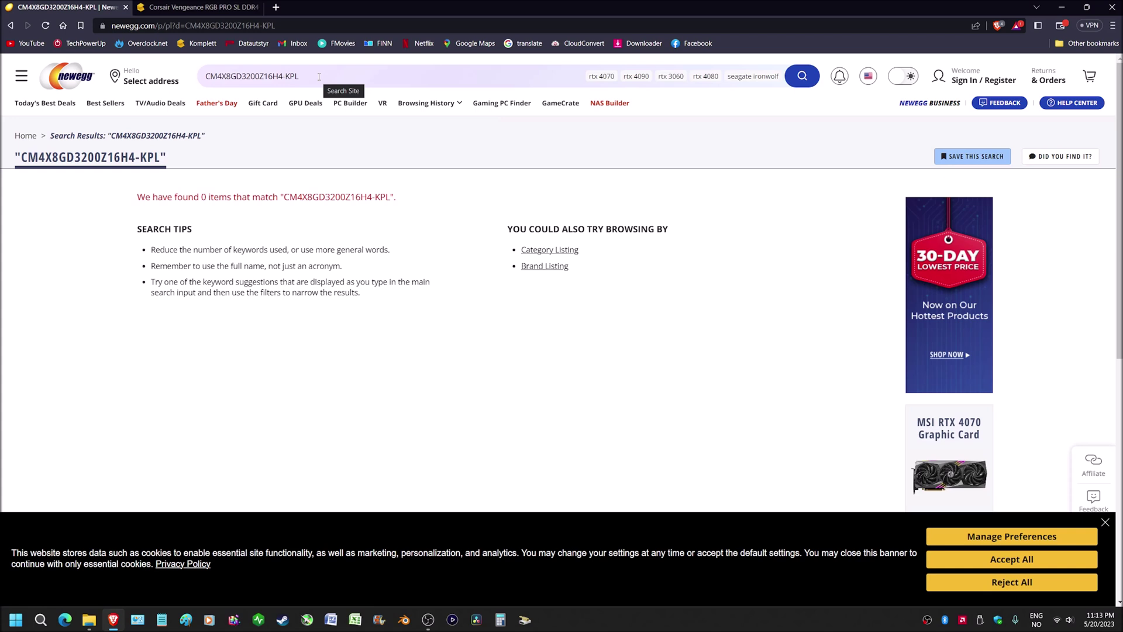
Step: Clear the Newegg search box and close the Newegg tab
left_click(319, 76)
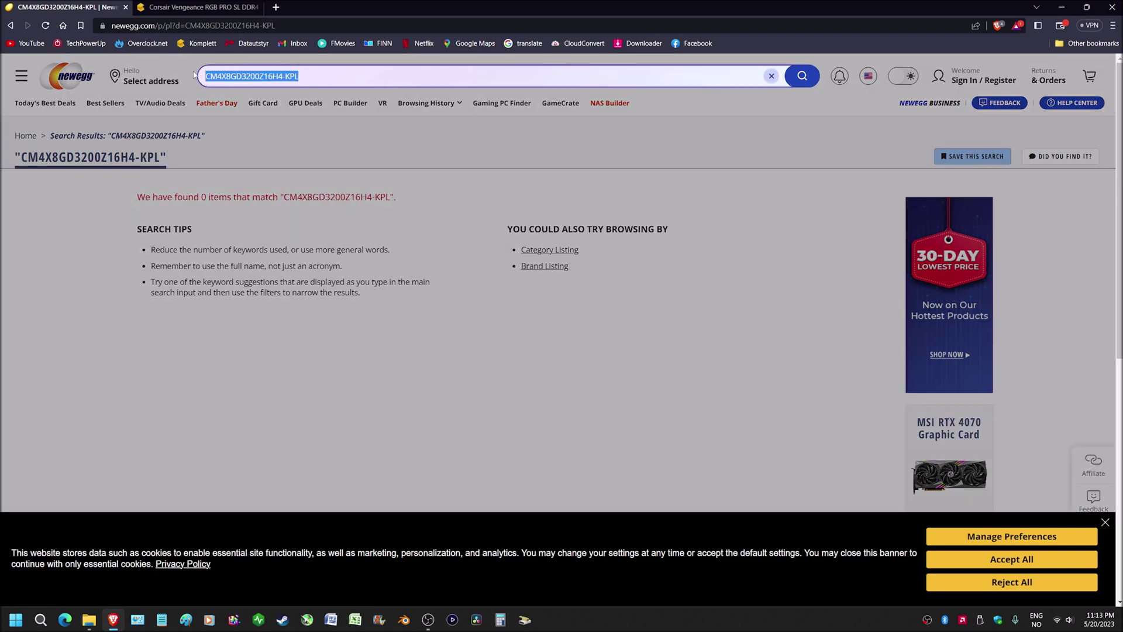
key("BackSpace")
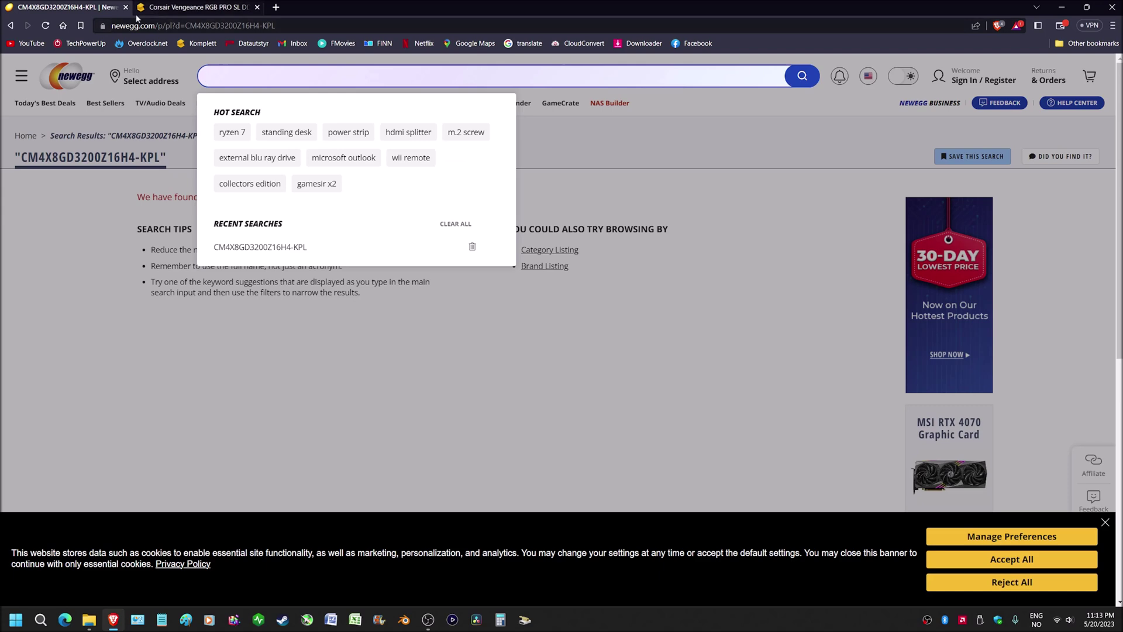
left_click(125, 8)
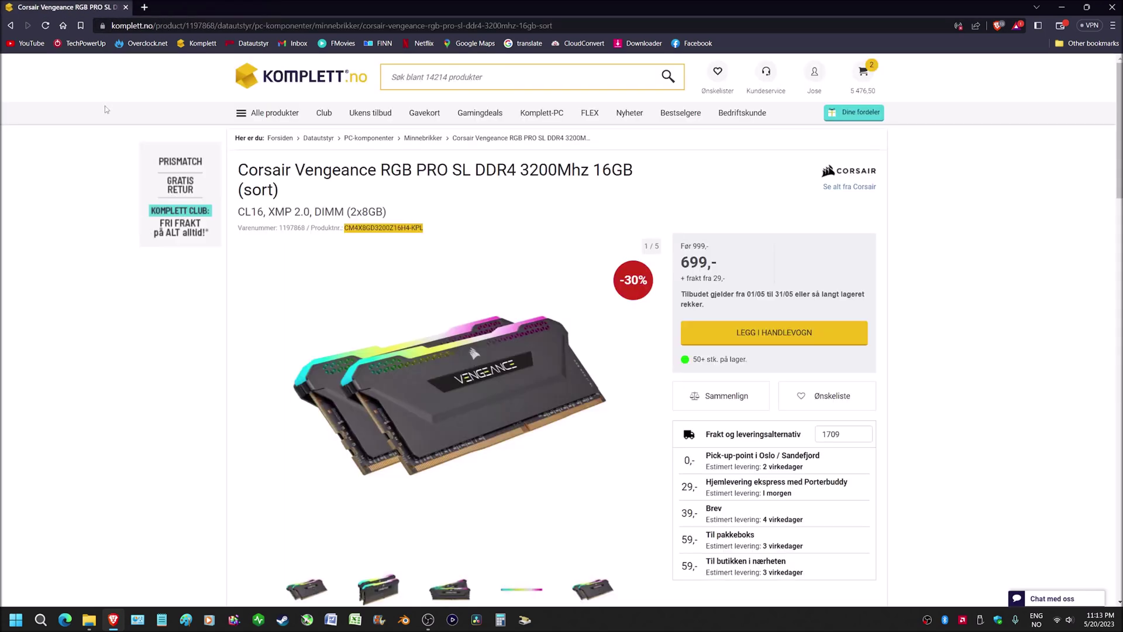
mouse_move(530, 390)
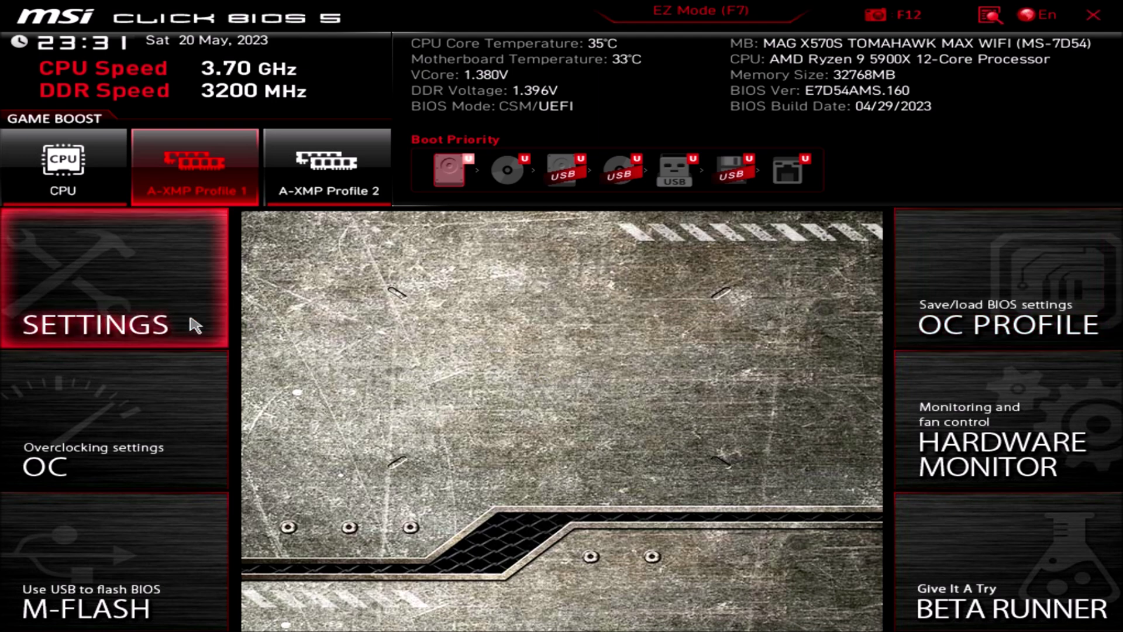
Step: Open OC > Advanced DRAM Configuration in MSI Click BIOS 5
left_click(136, 422)
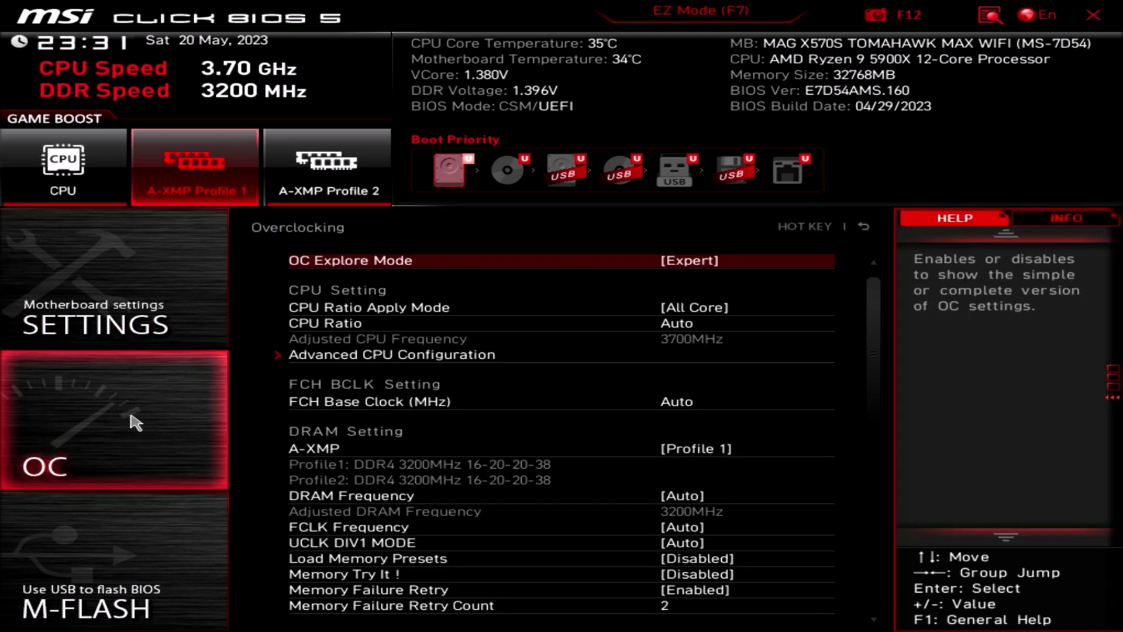
left_click(488, 402)
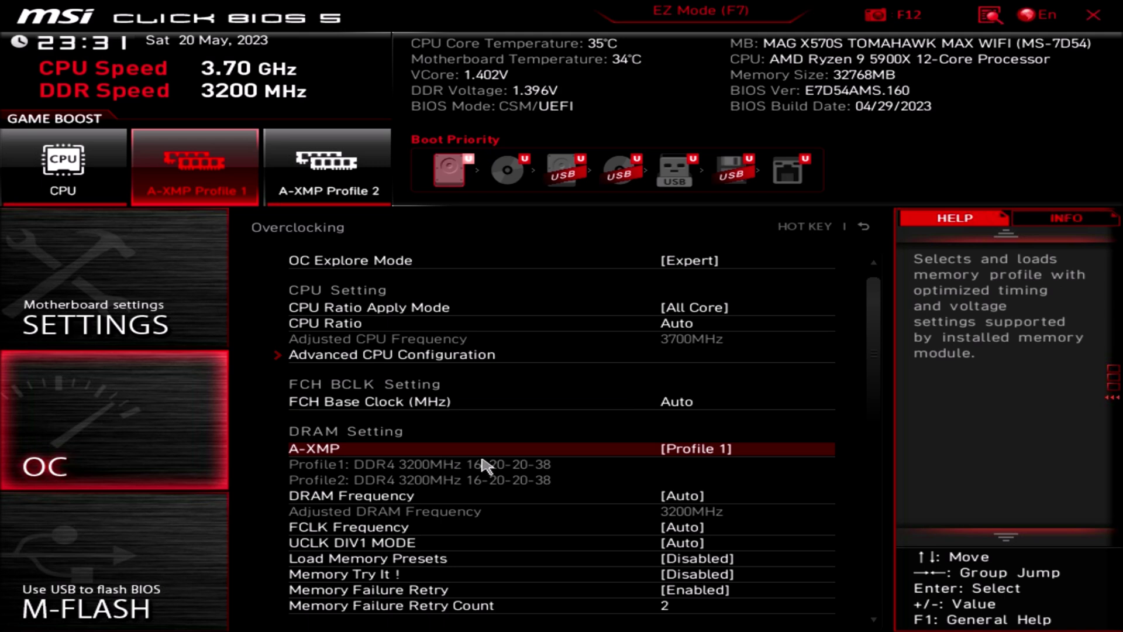
scroll(445, 541, "down", 3)
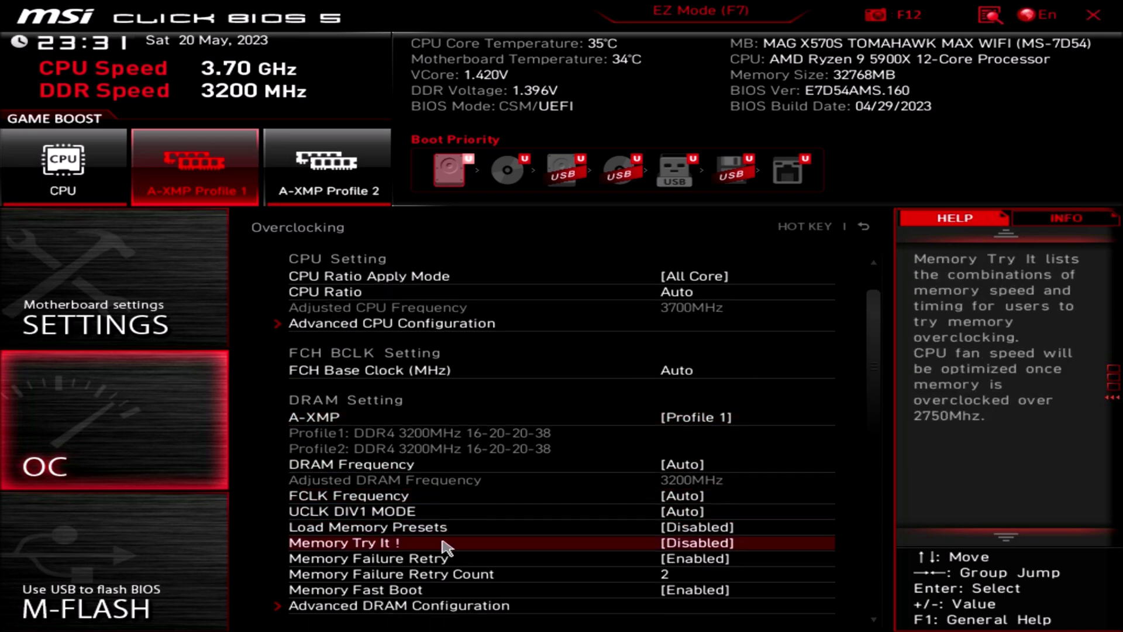
left_click(409, 589)
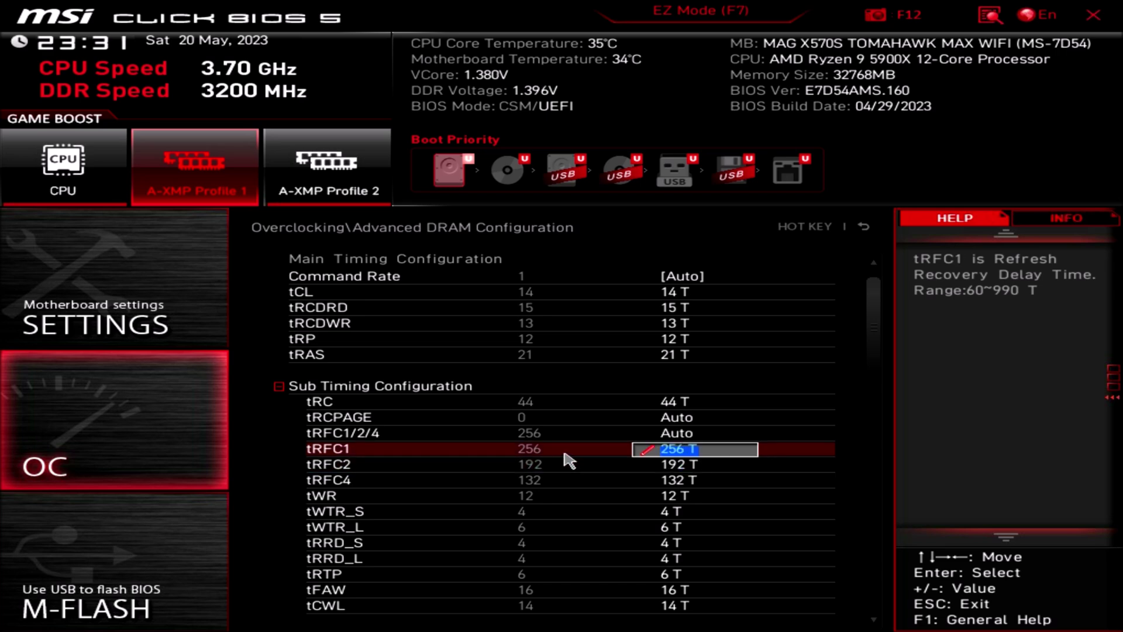
Step: Step through all timing rows, confirming tCL 14 and tRCDRD 15, then return to Overclocking
key("Down")
key("Down")
key("Down")
key("Down")
key("Down")
key("Down")
key("Down")
key("Down")
key("Down")
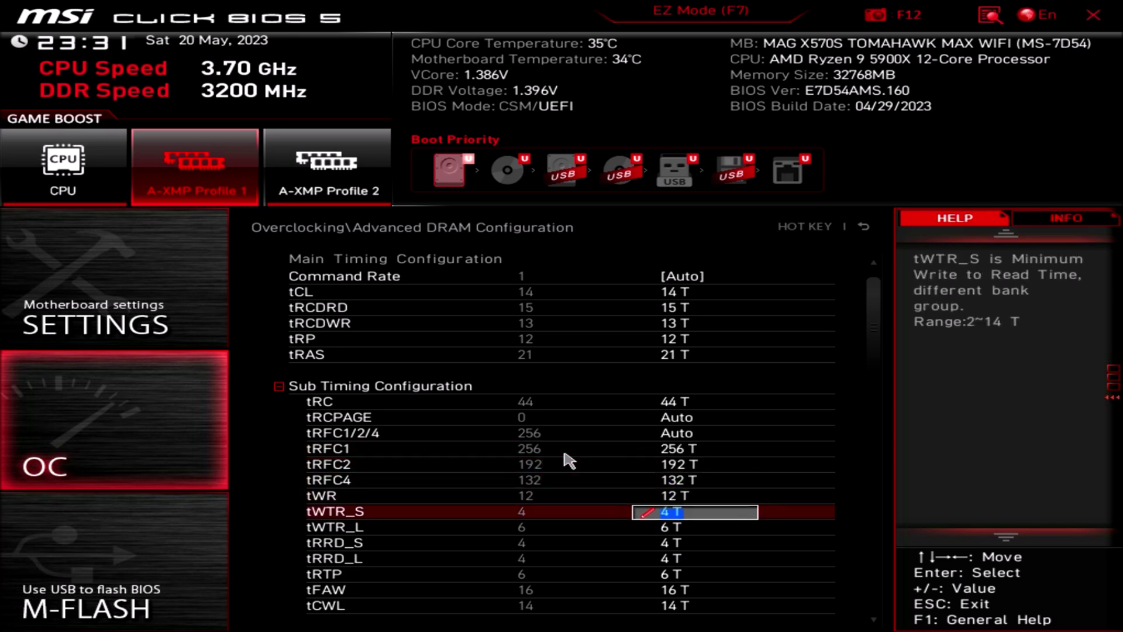
key("Up")
key("Up")
key("Up")
key("Up")
key("Up")
key("Up")
key("Up")
key("Up")
key("Up")
key("Up")
key("Up")
key("Up")
key("Up")
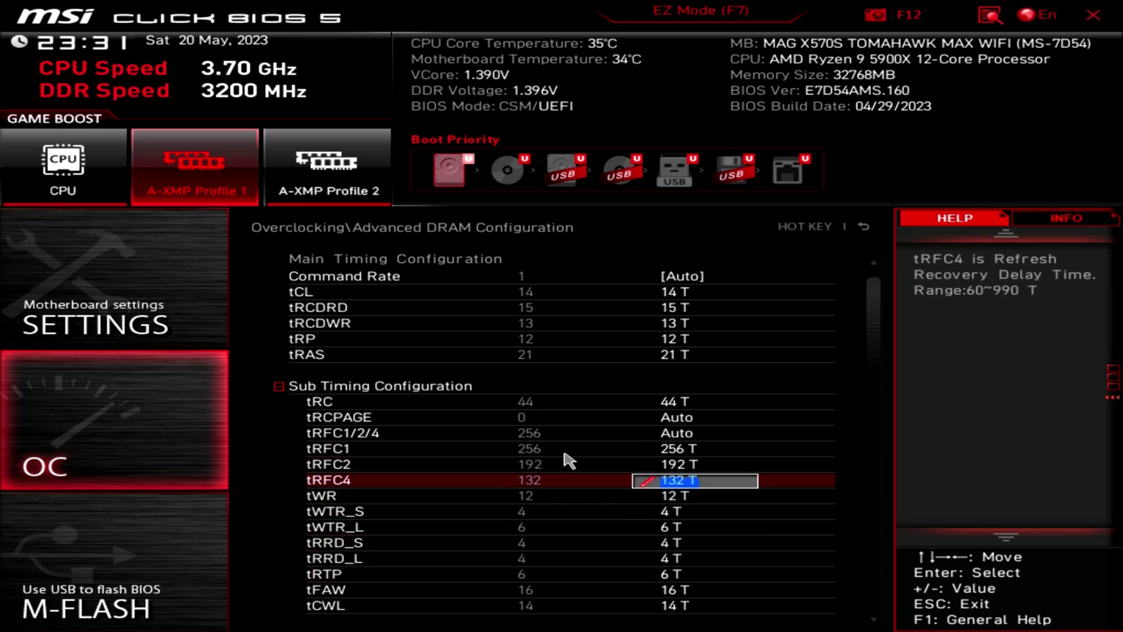
key("Up")
key("Up")
key("Up")
key("Up")
key("Up")
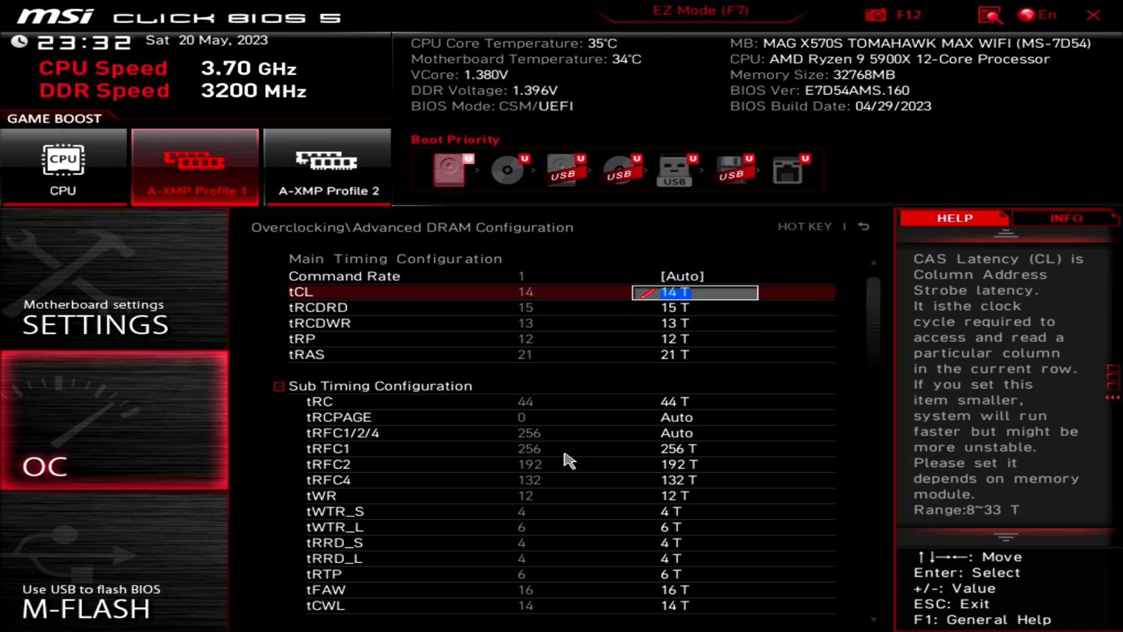
key("Down")
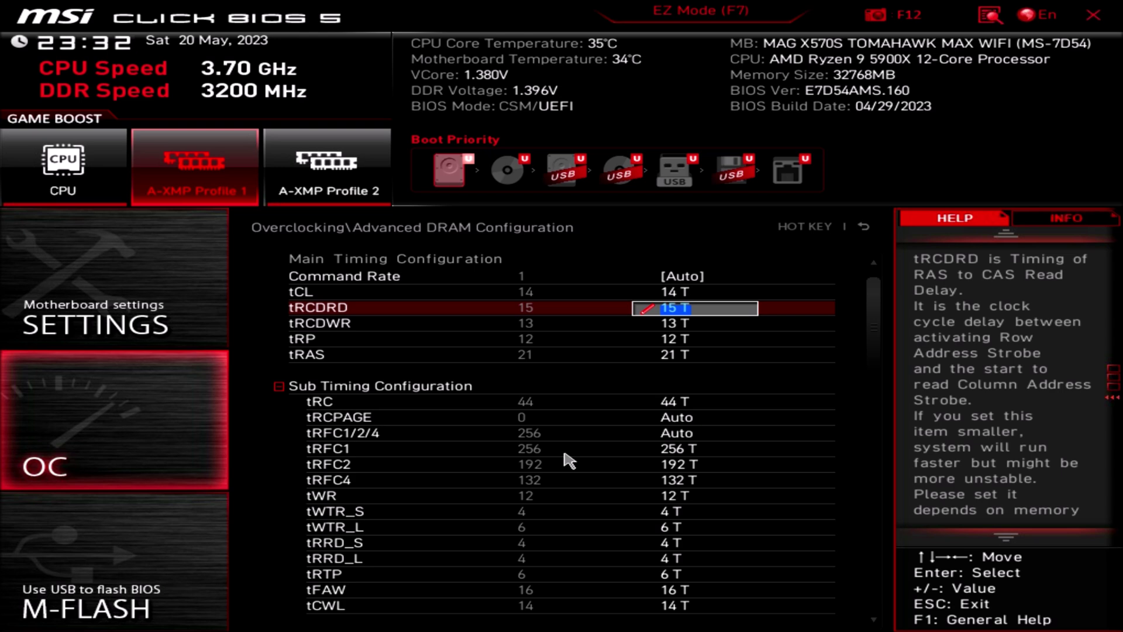
key("Down")
key("Down")
key("Down")
key("Down")
key("Down")
key("Down")
key("Down")
key("Down")
key("Down")
key("Down")
key("Down")
key("Down")
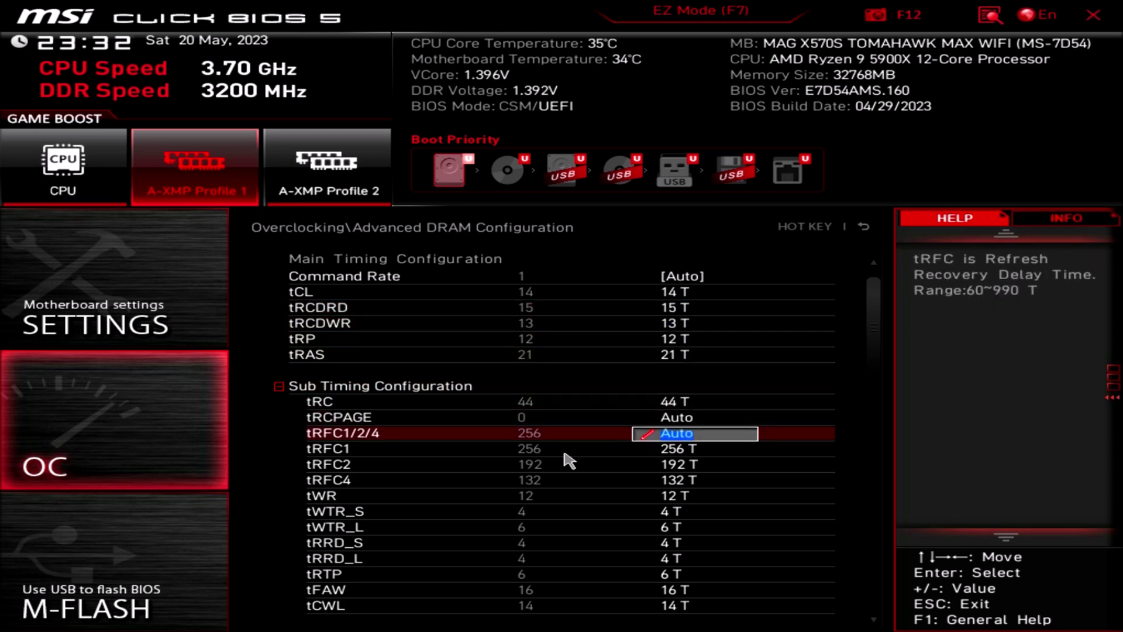
key("Down")
key("Down")
key("Down")
key("Down")
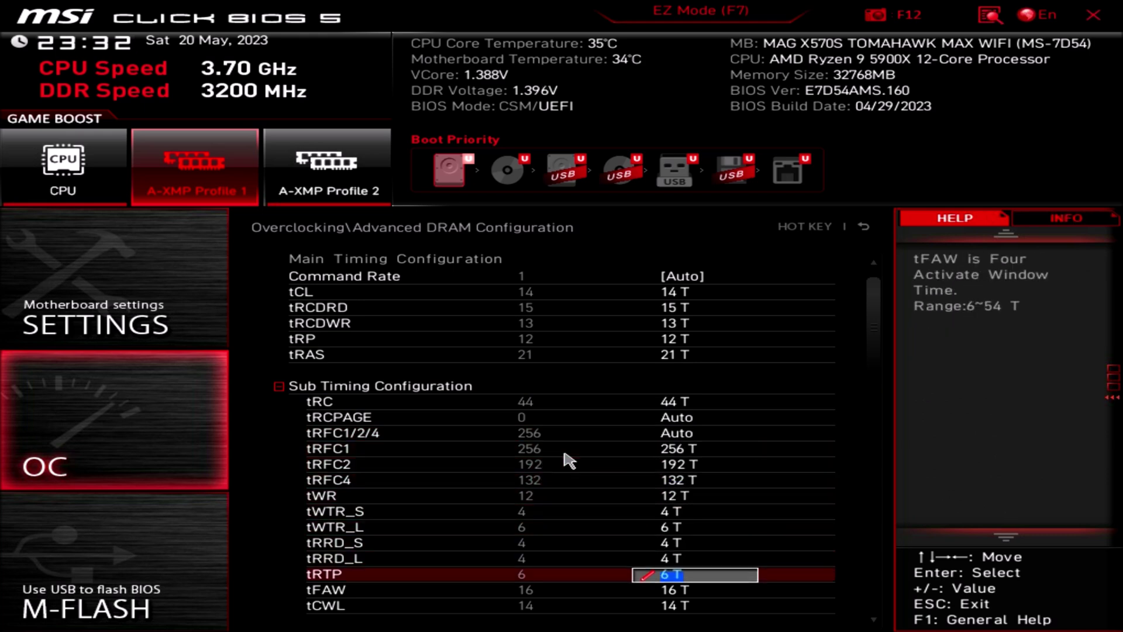
key("Down")
key("Down")
key("Down")
key("Down")
key("Down")
key("Down")
key("Down")
key("Down")
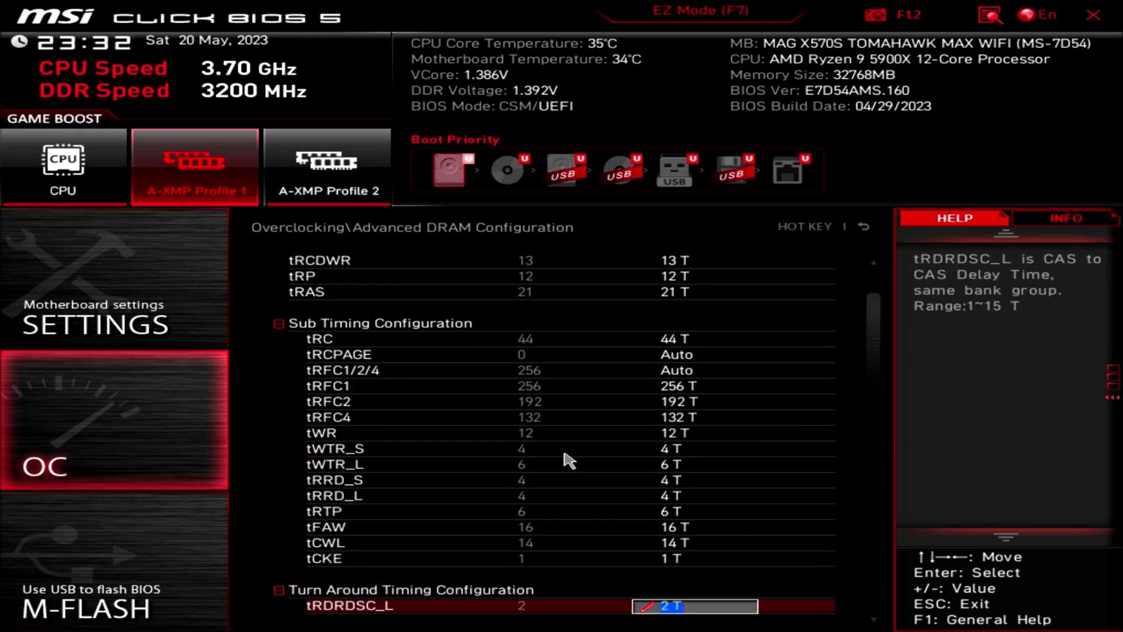
key("Down")
key("Down")
key("Down")
key("Down")
key("Down")
key("Down")
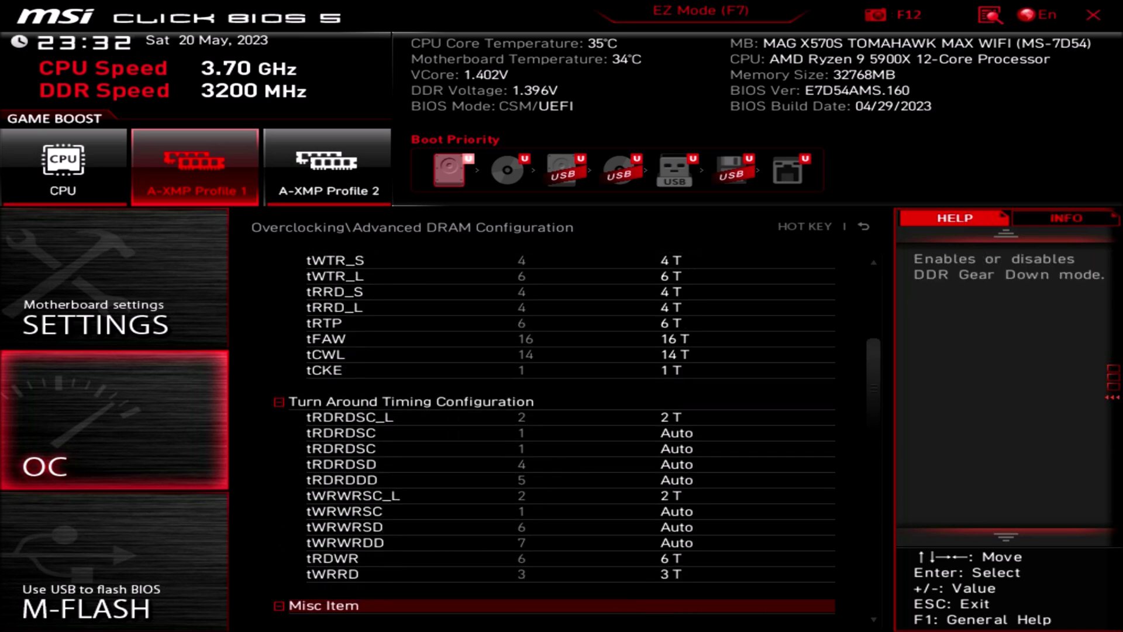
key("Down")
key("Down")
key("Down")
key("Down")
key("Down")
key("Down")
key("Down")
key("Down")
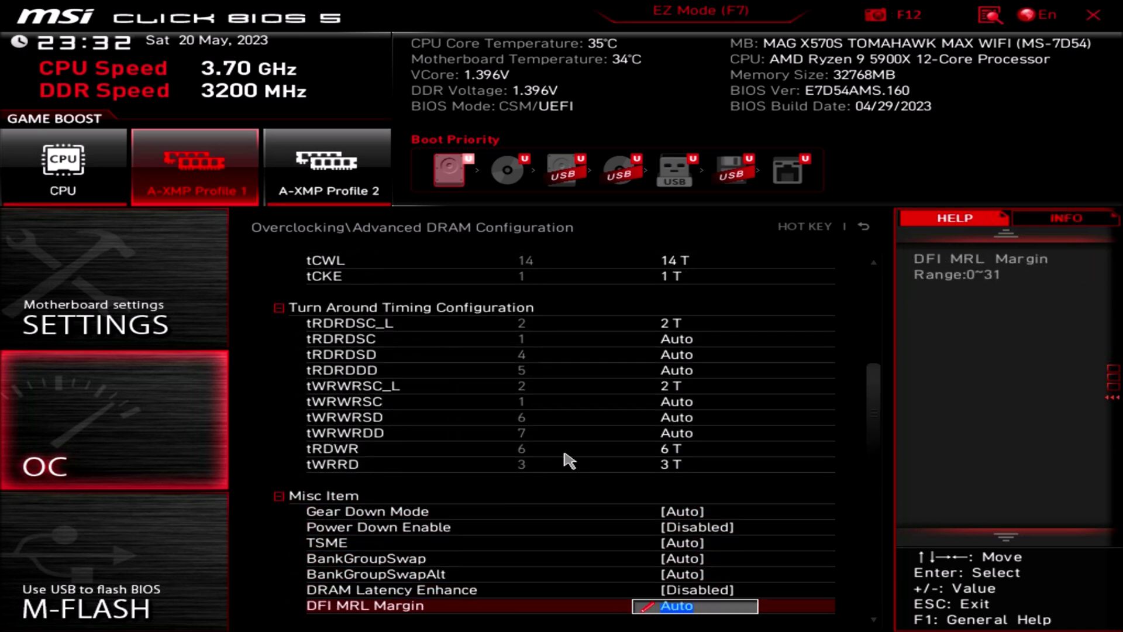
key("Down")
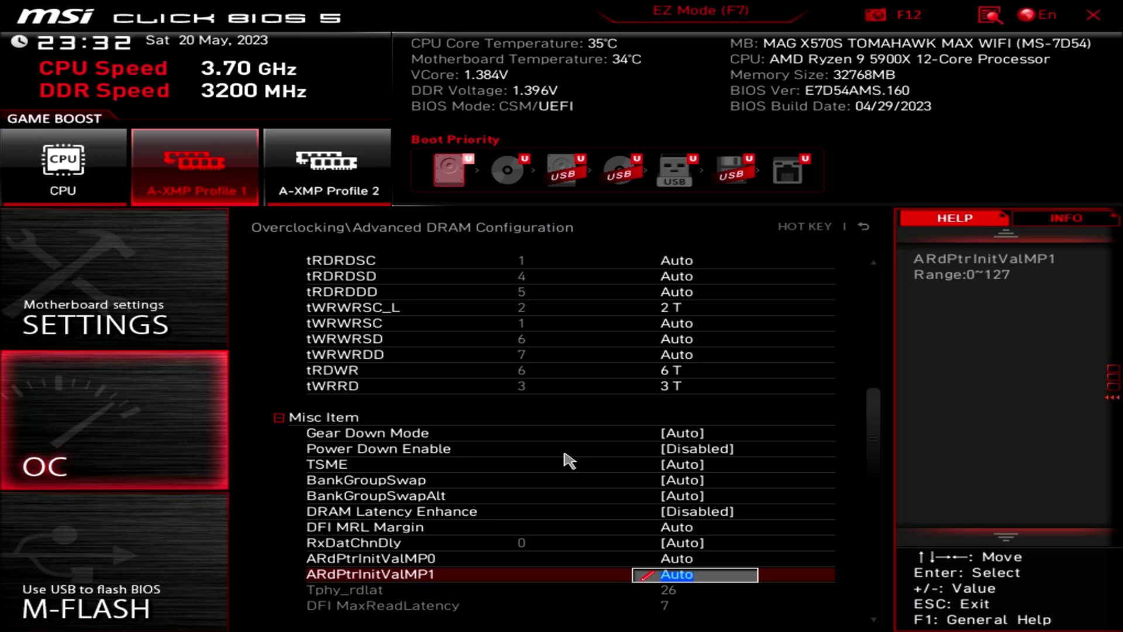
key("Up")
key("Up")
key("Up")
key("Up")
key("Up")
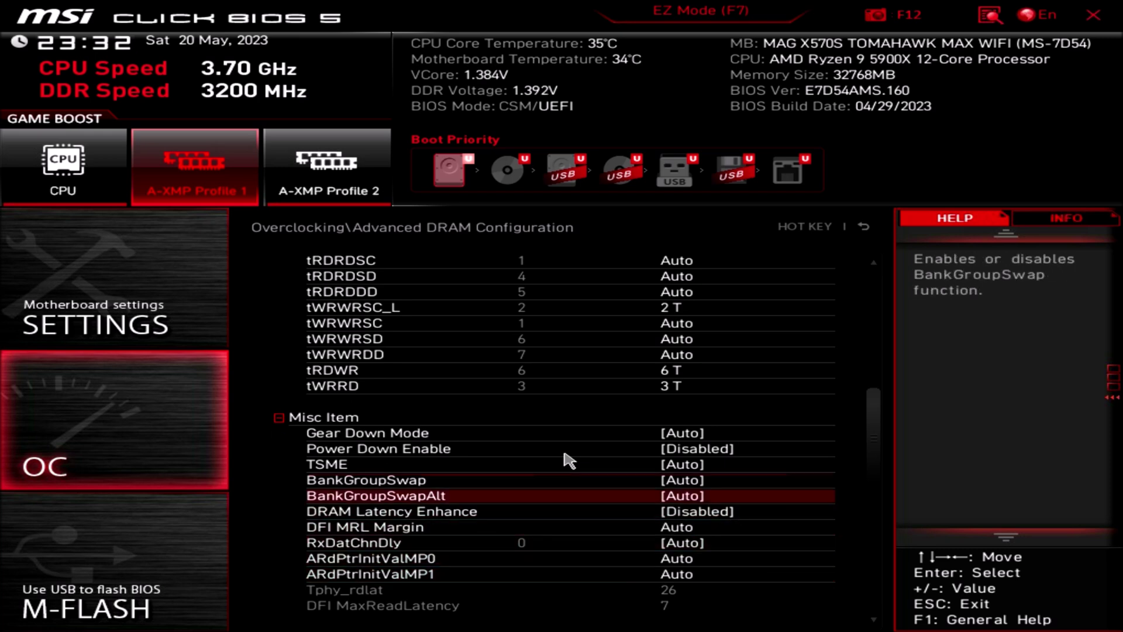
key("Up")
key("Up")
key("Up")
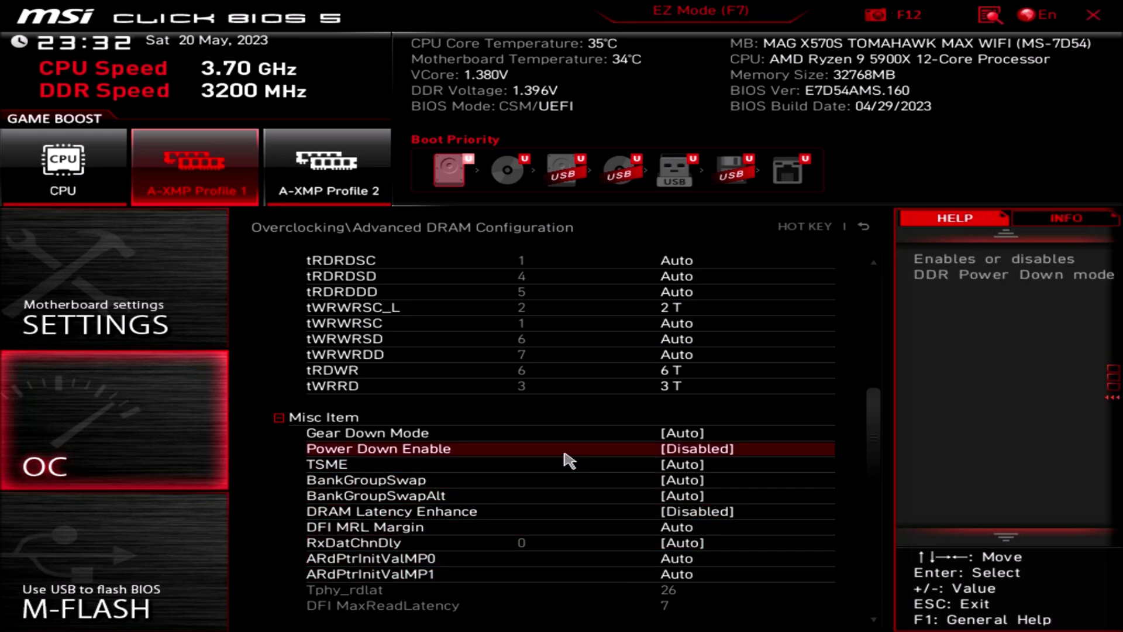
key("Down")
key("Down")
key("Down")
key("Down")
key("Down")
key("Down")
key("Down")
key("Down")
key("Down")
key("Down")
key("Down")
key("Down")
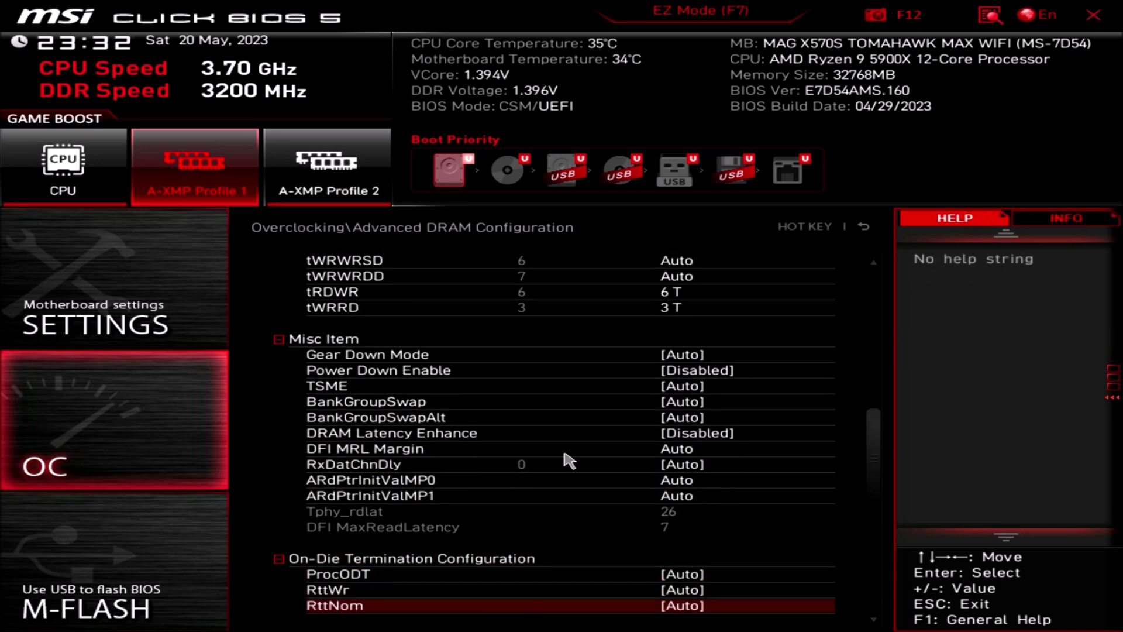
key("Down")
key("Down")
key("Down")
key("Down")
key("Down")
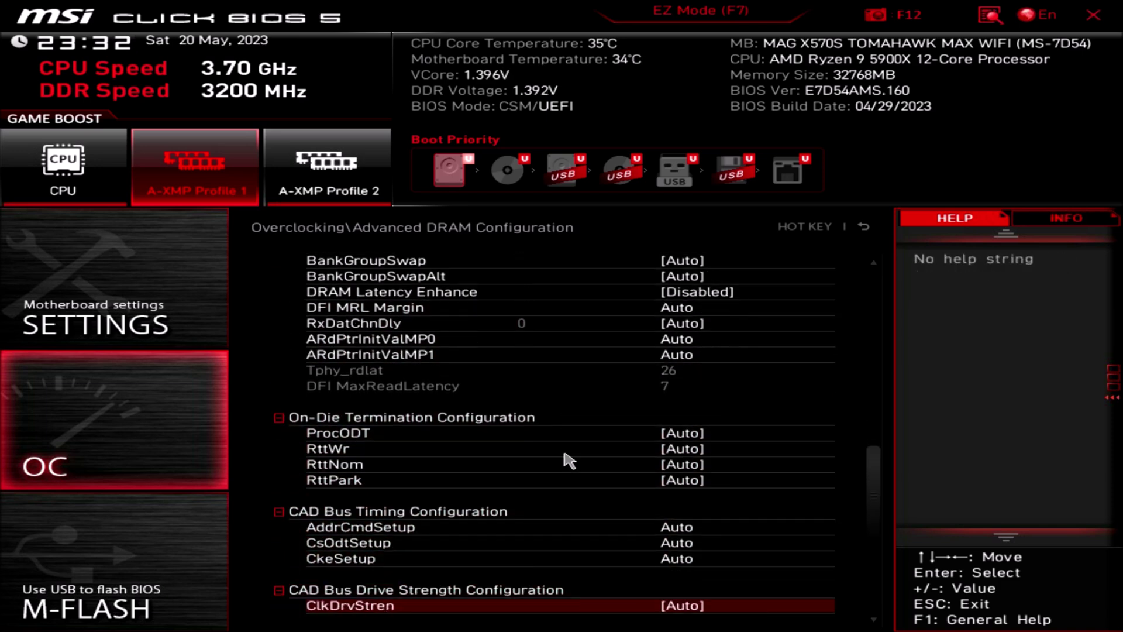
key("Down")
key("Down")
key("Down")
key("Down")
key("Down")
key("Down")
key("Down")
key("Down")
key("Down")
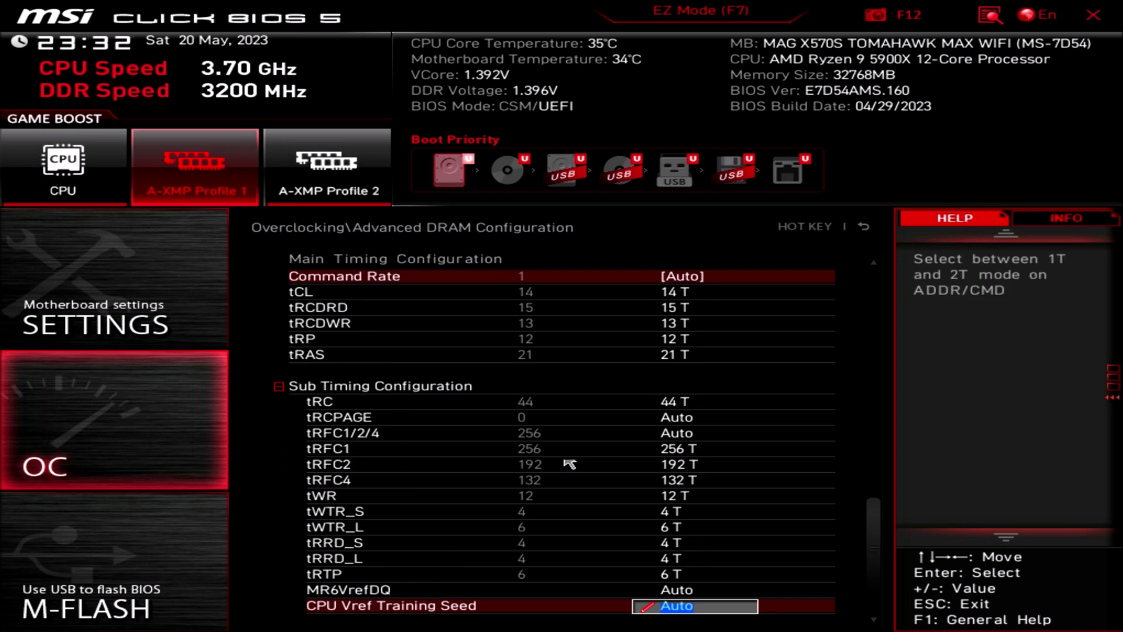
key("Down")
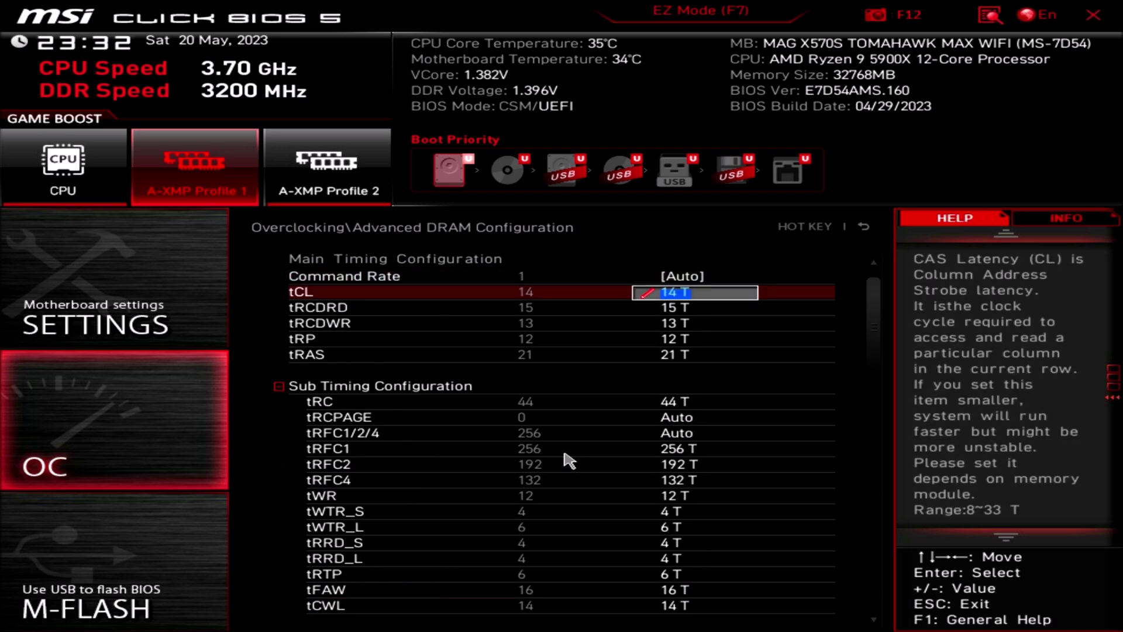
key("Escape")
Step: Check the voltage settings: DRAM Voltage 1.400 V and SOC Voltage 1.100 V
key("Down")
key("Down")
key("Down")
key("Down")
key("Down")
key("Down")
key("Down")
key("Down")
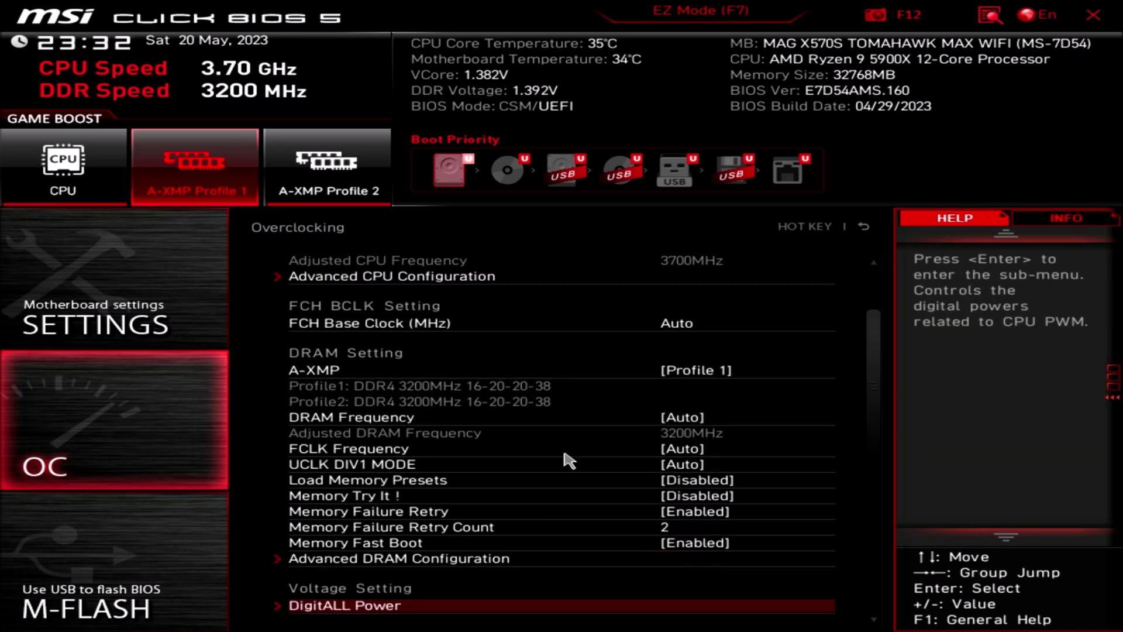
key("Down")
key("Down")
key("Down")
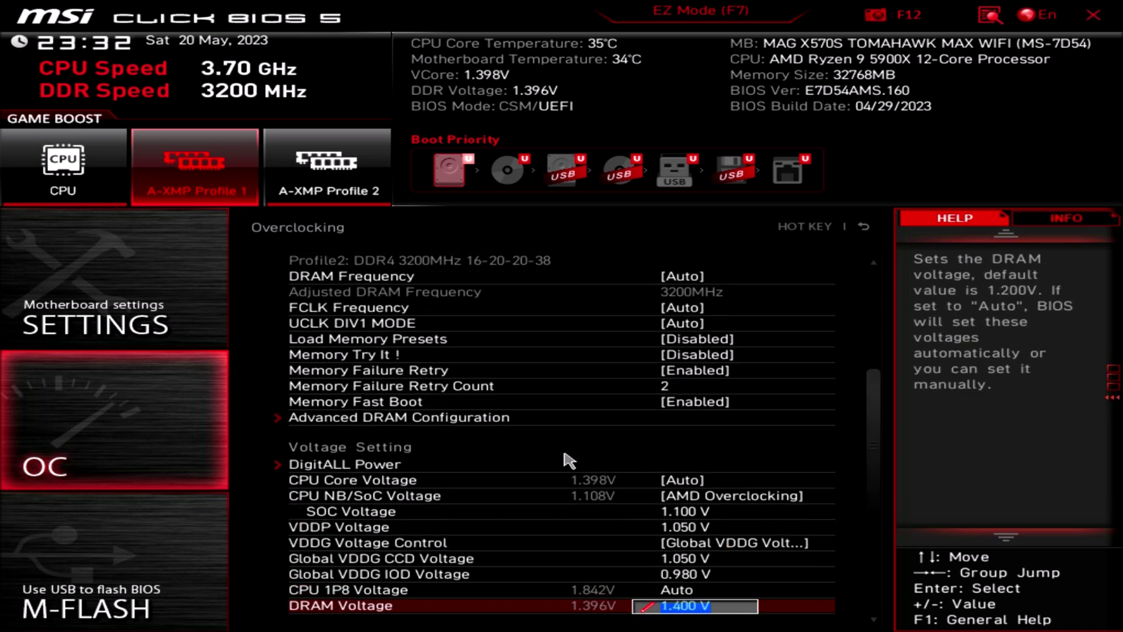
key("Down")
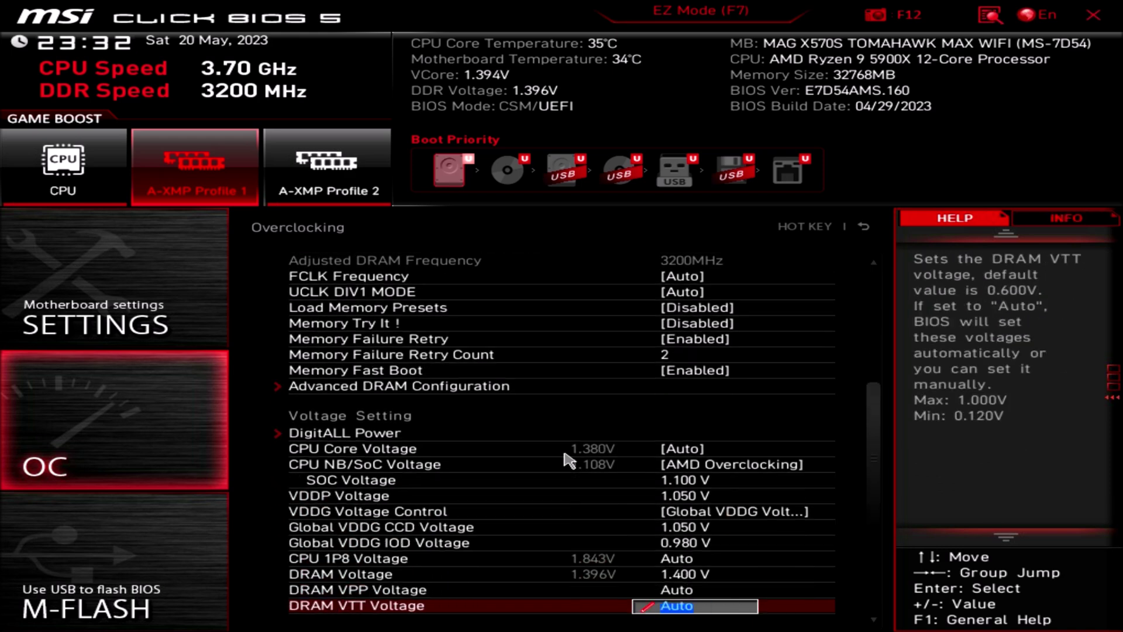
key("Up")
key("Down")
key("Up")
key("Up")
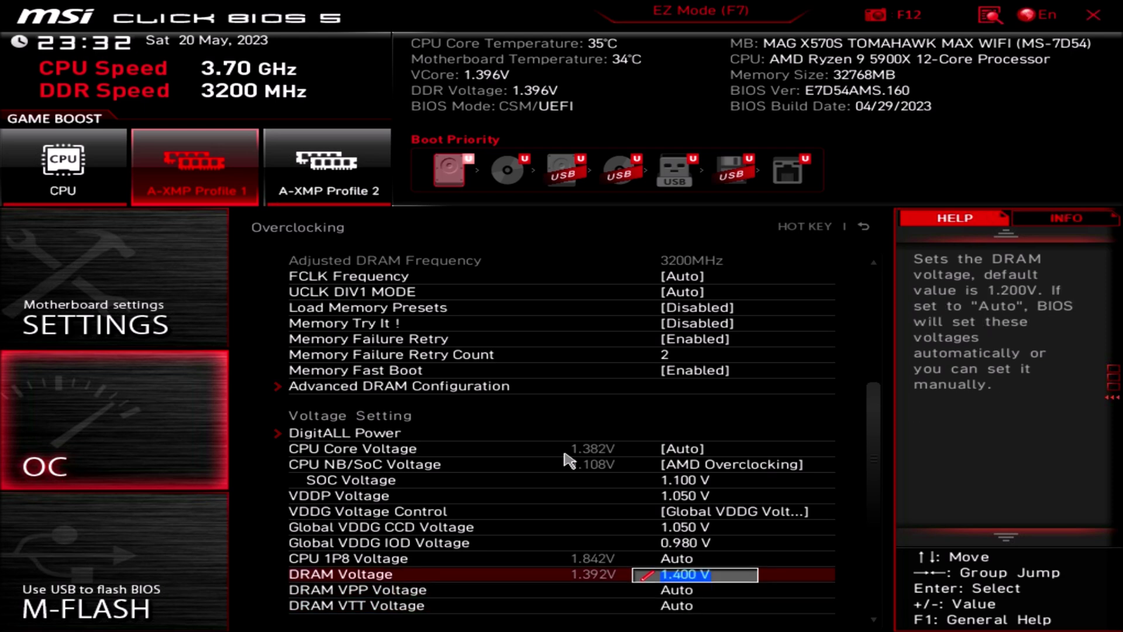
key("Up")
key("Down")
key("Up")
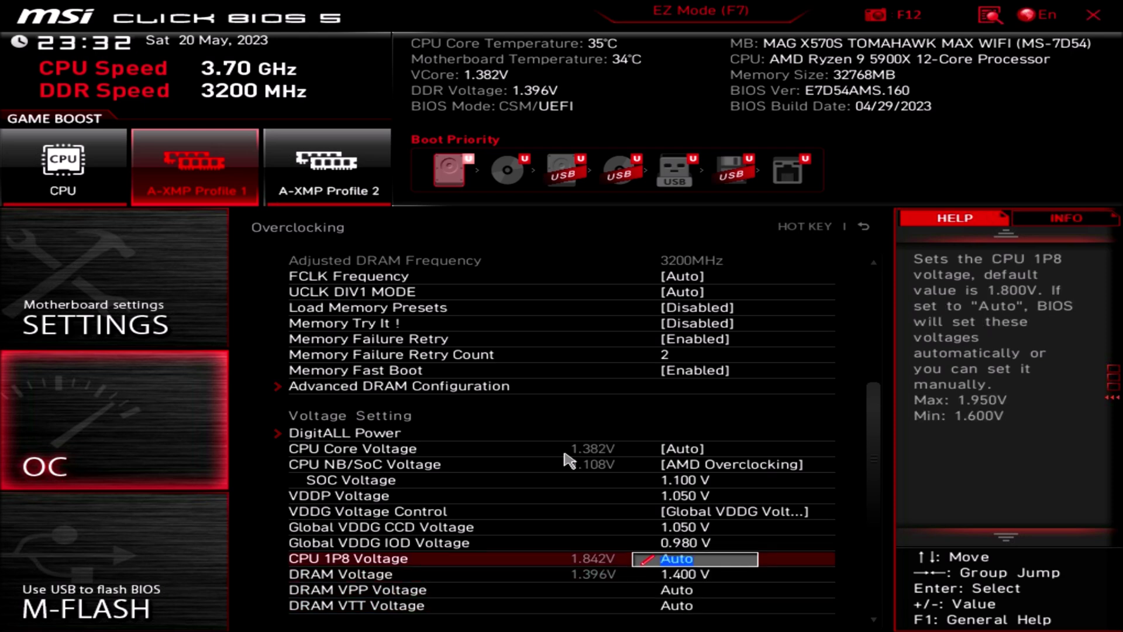
key("Up")
key("Up")
key("Up")
key("Up")
key("Up")
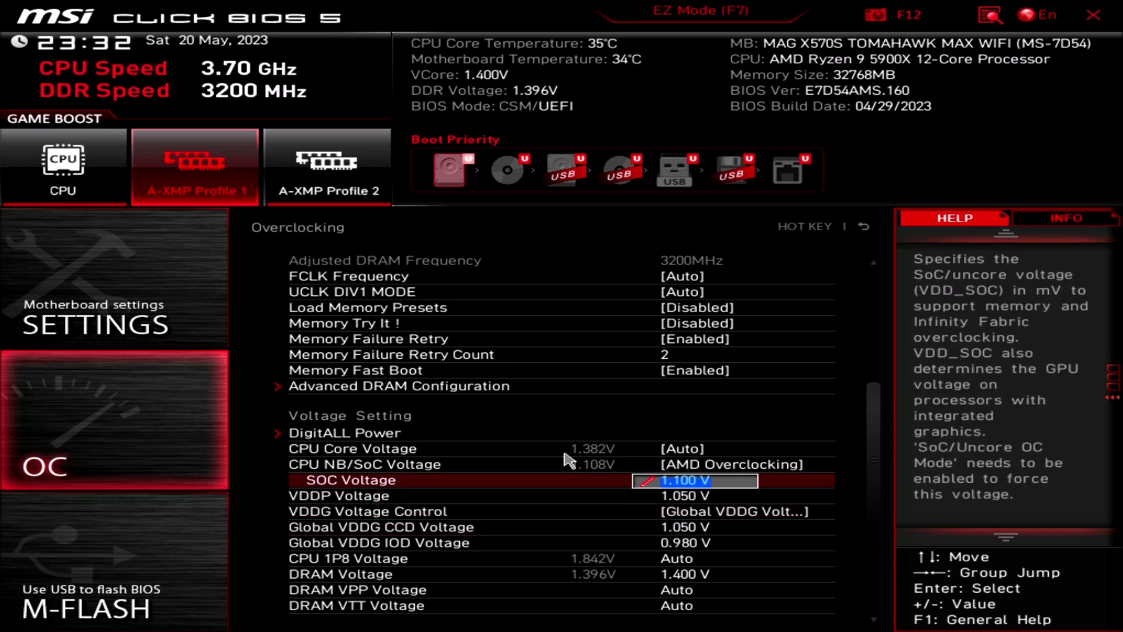
key("Up")
key("Up")
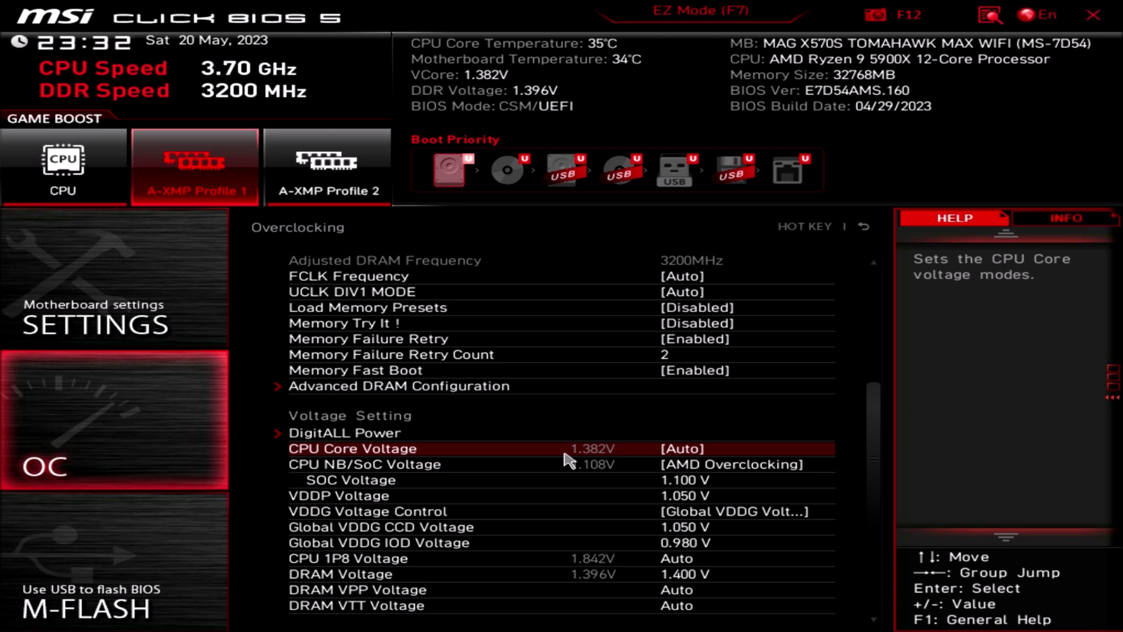
Step: Leave the Overclocking page for the main screen and move toward the OC profiles
key("Escape")
key("Right")
key("Up")
Step: Open OC Profile and browse Overclocking Profile 1 and Profile 2
key("Return")
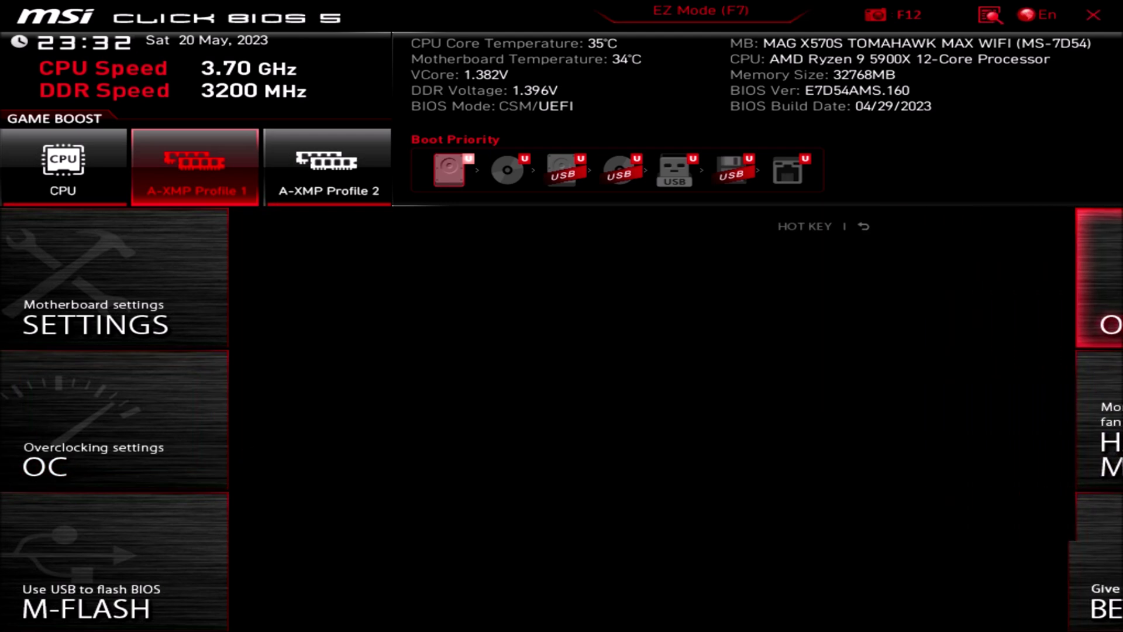
key("Down")
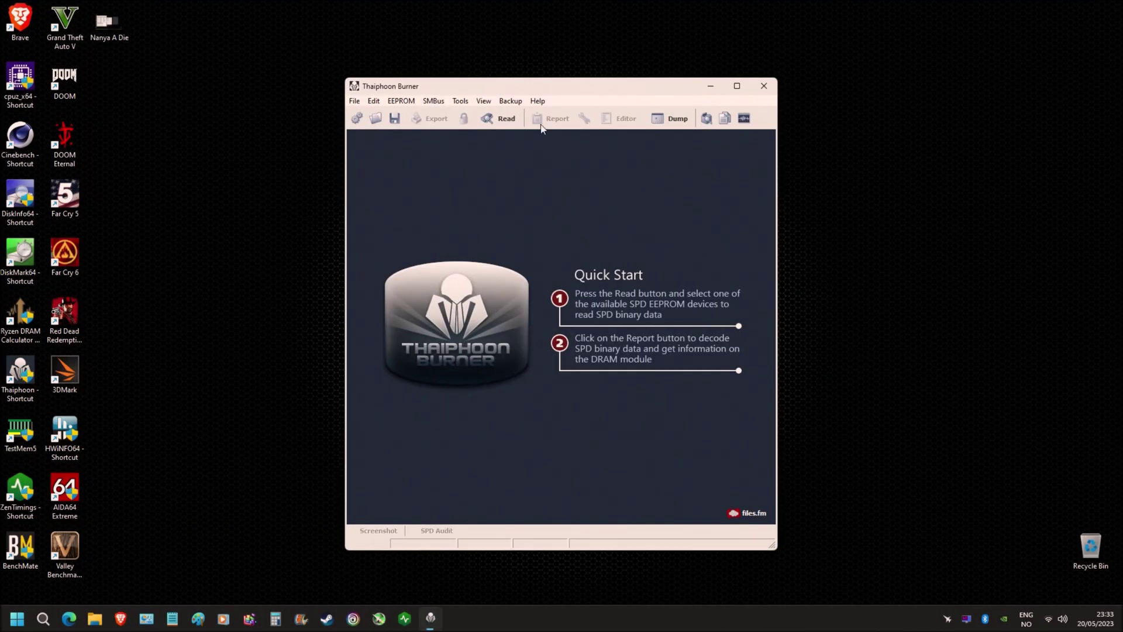
Step: Read the SPD data showing Nanya 8 Gb A-die, enlarge the window for the XMP table, then close Thaiphoon Burner
left_click(507, 117)
left_click(514, 136)
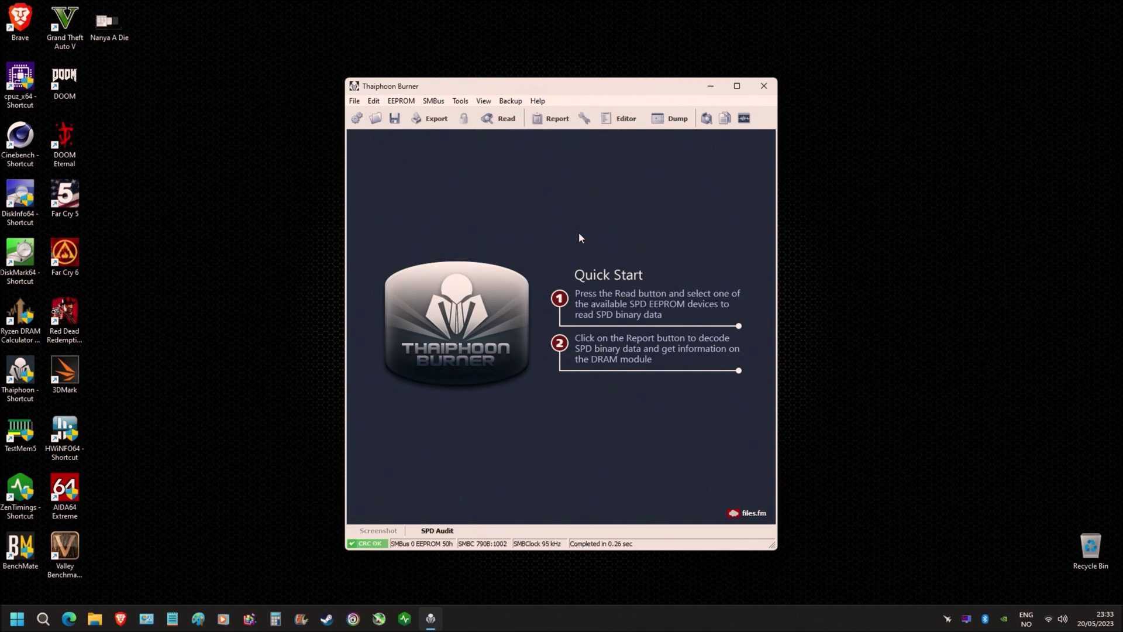
left_click_drag(641, 87, 668, 60)
left_click_drag(675, 526, 677, 579)
left_click_drag(602, 67, 596, 32)
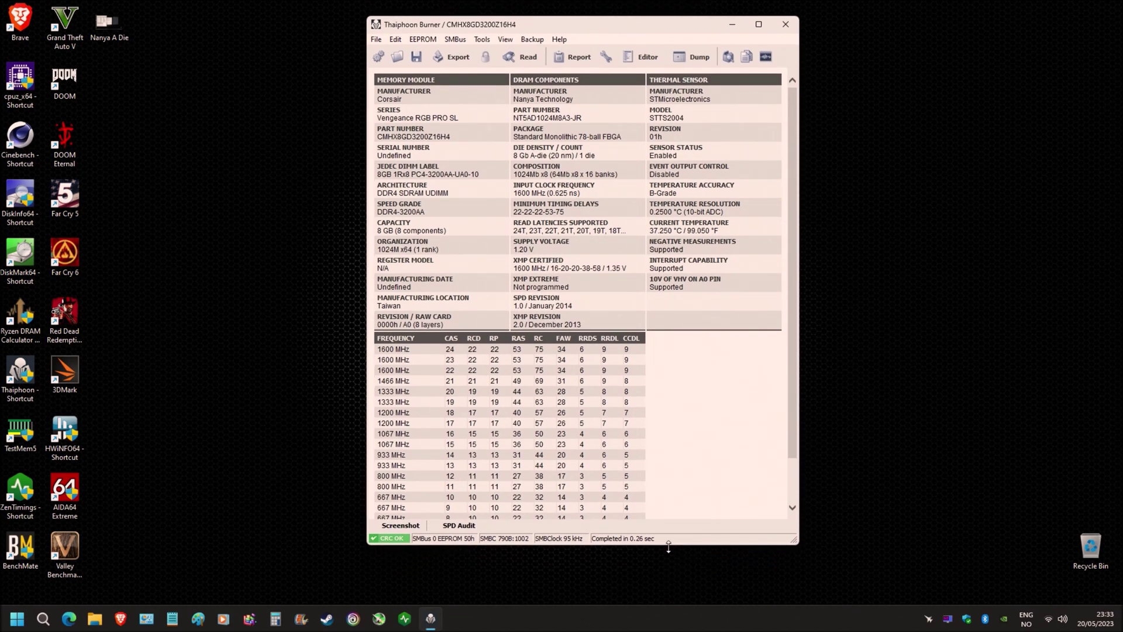
left_click_drag(672, 545, 681, 588)
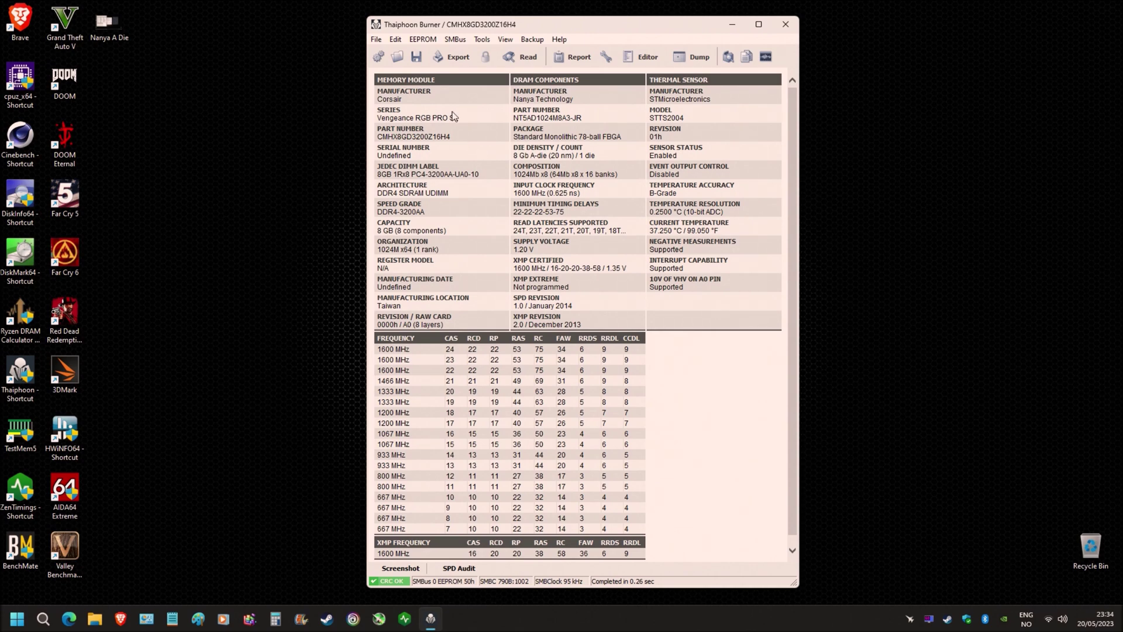
left_click(786, 24)
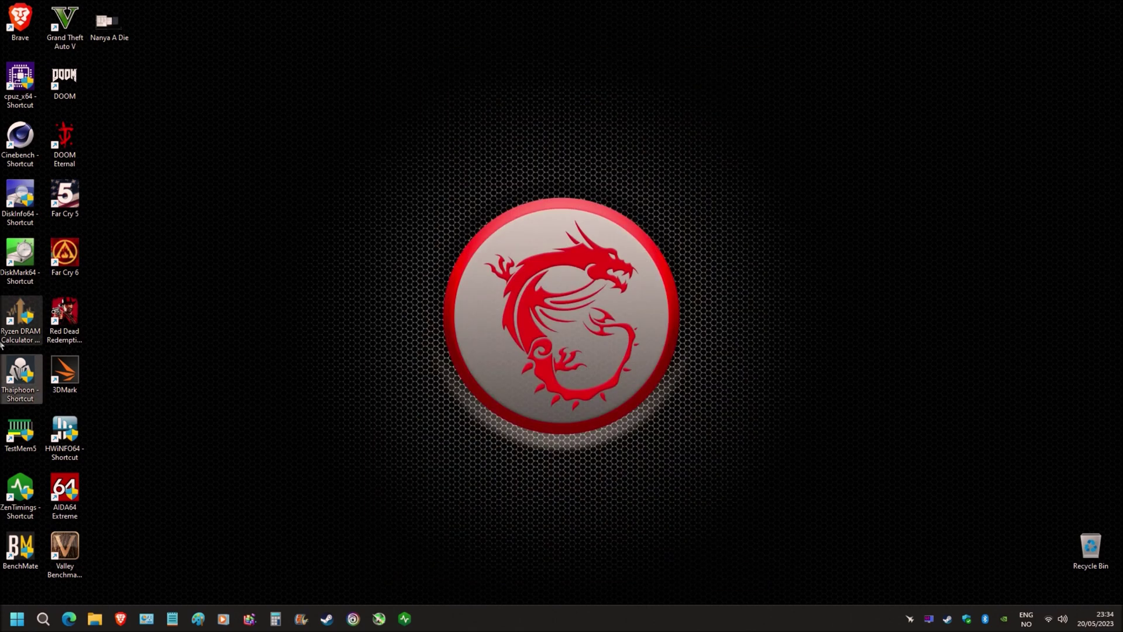
Step: Launch ZenTimings to view DDR4-3200 timings: tCL 14, tRCDRD 15, GDM enabled, 1T
double_click(21, 488)
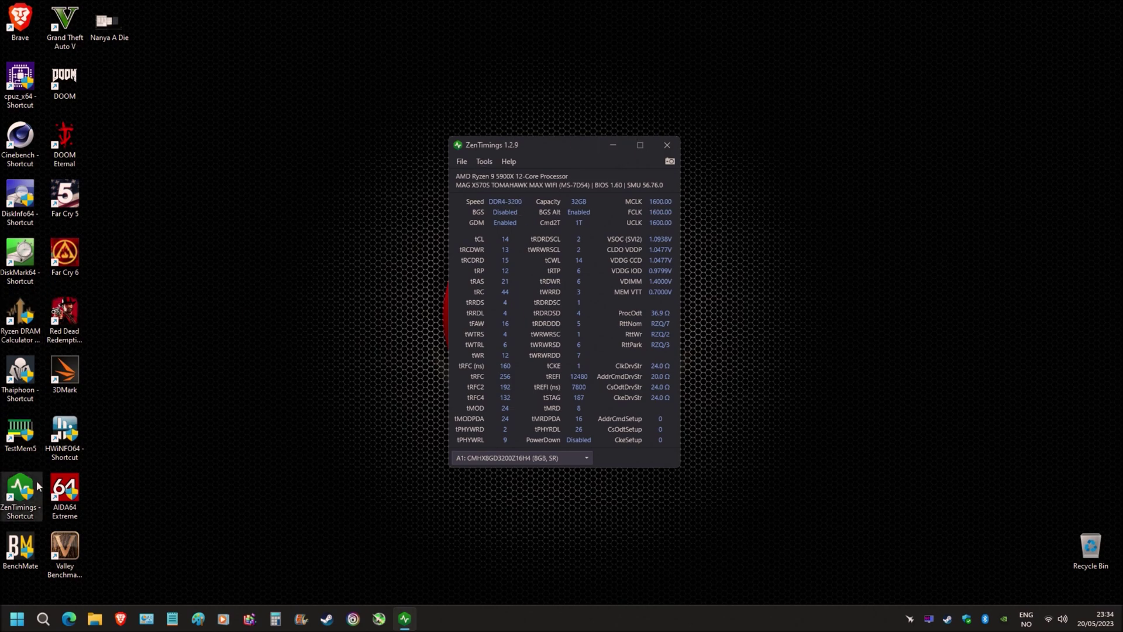
Step: Close ZenTimings, start TestMem5 briefly and exit it, then launch AIDA64 Extreme
left_click(666, 145)
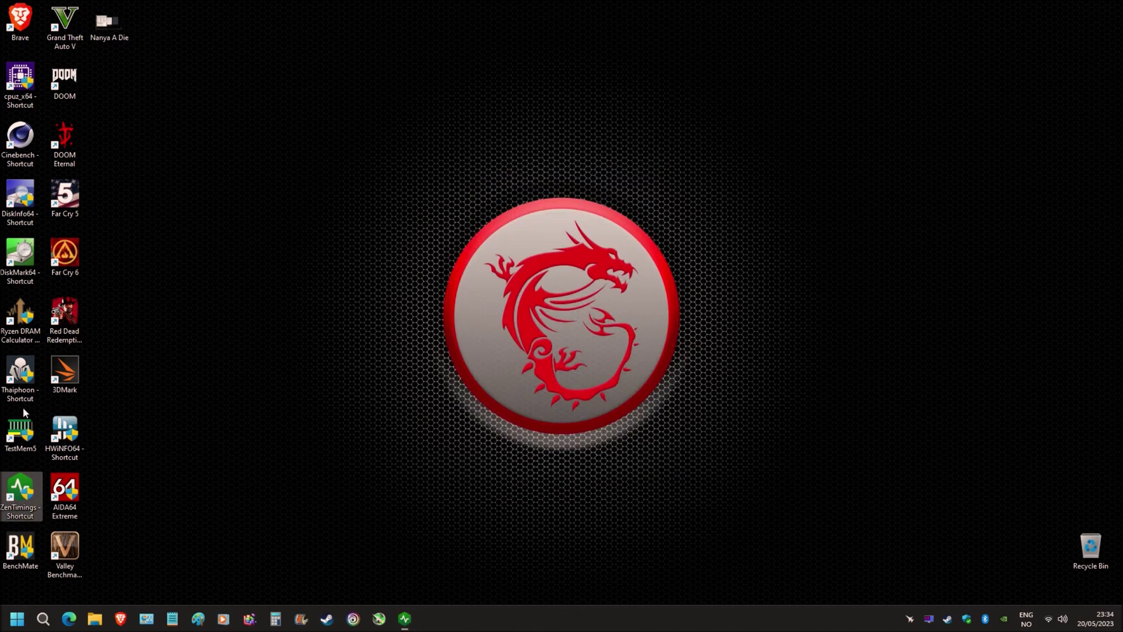
double_click(27, 430)
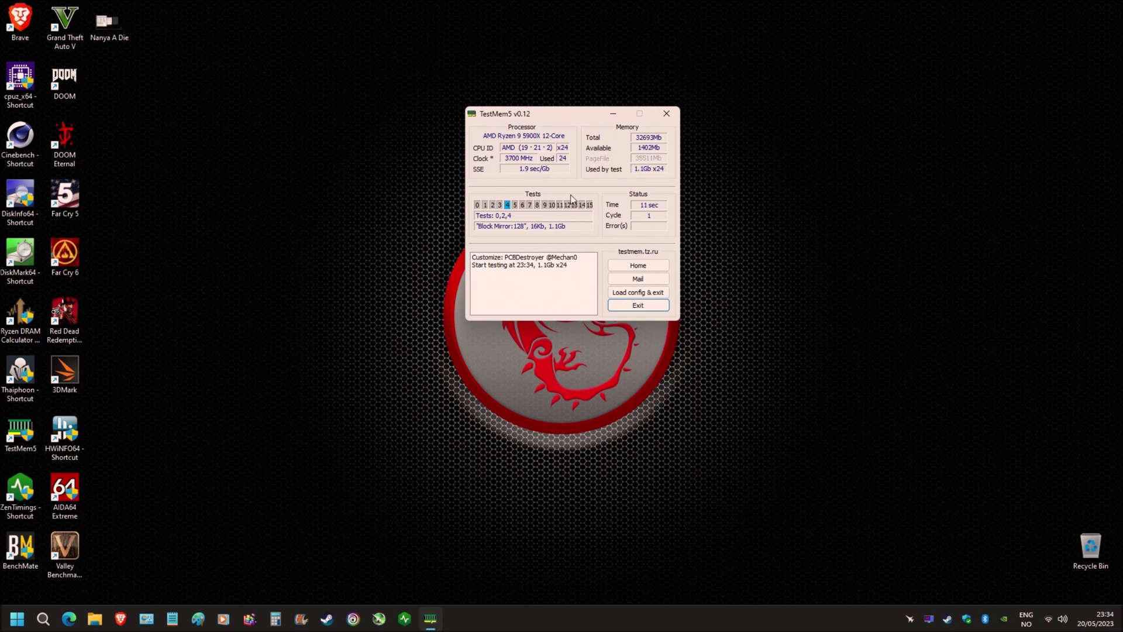
left_click(636, 309)
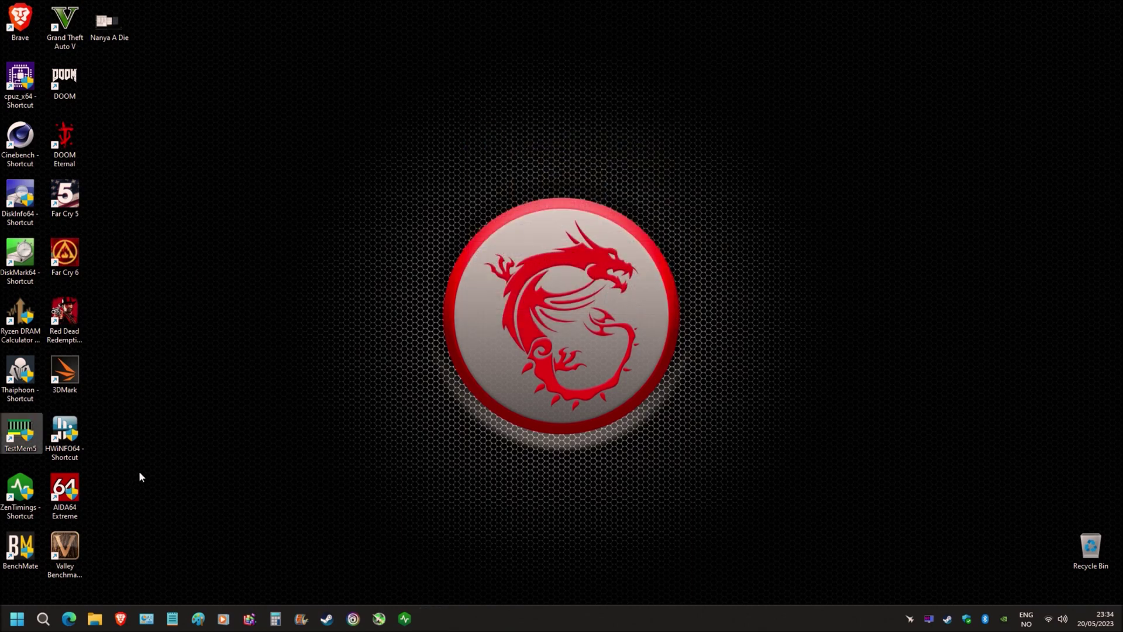
double_click(64, 491)
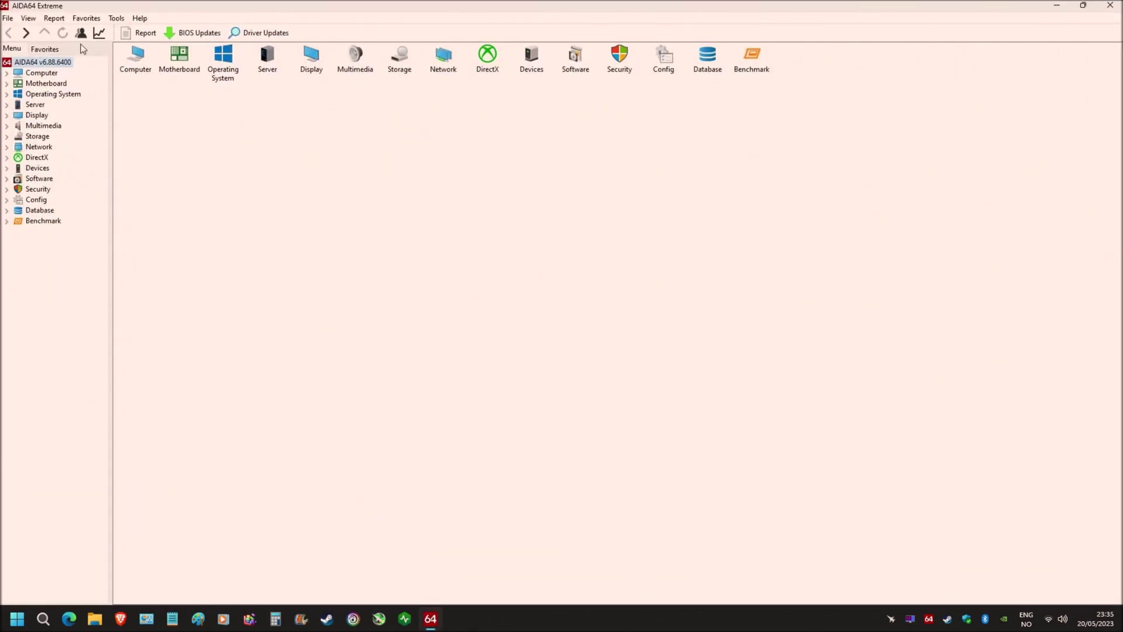
Step: Run Tools > Cache & Memory Benchmark: 49565 MB/s read, 49346 write, 47789 copy, 62.5 ns latency
left_click(116, 18)
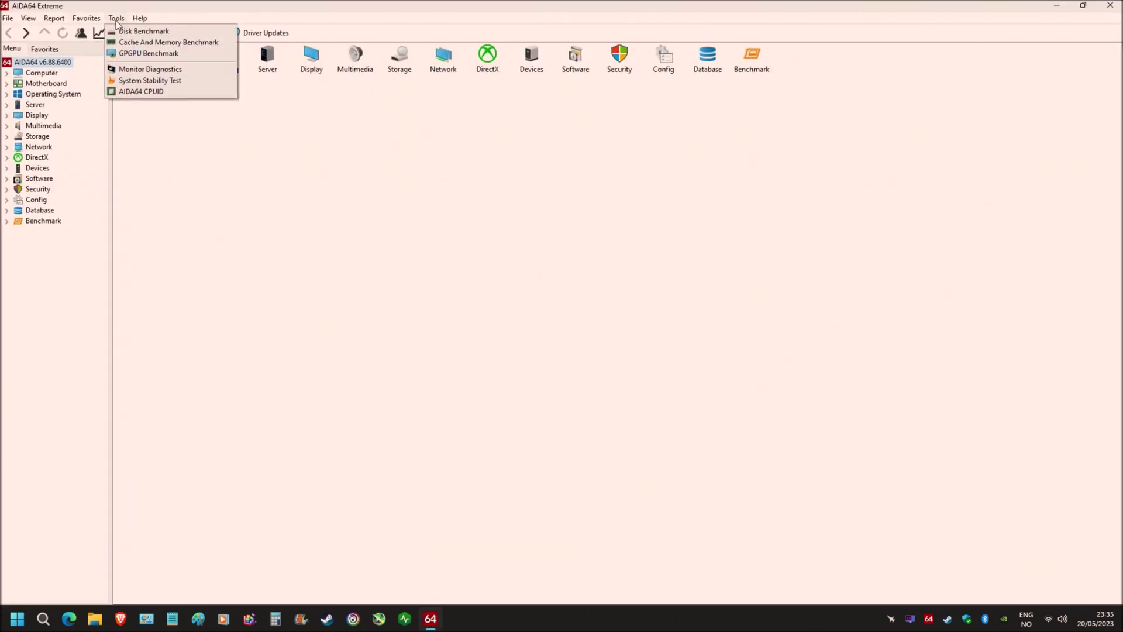
left_click(146, 41)
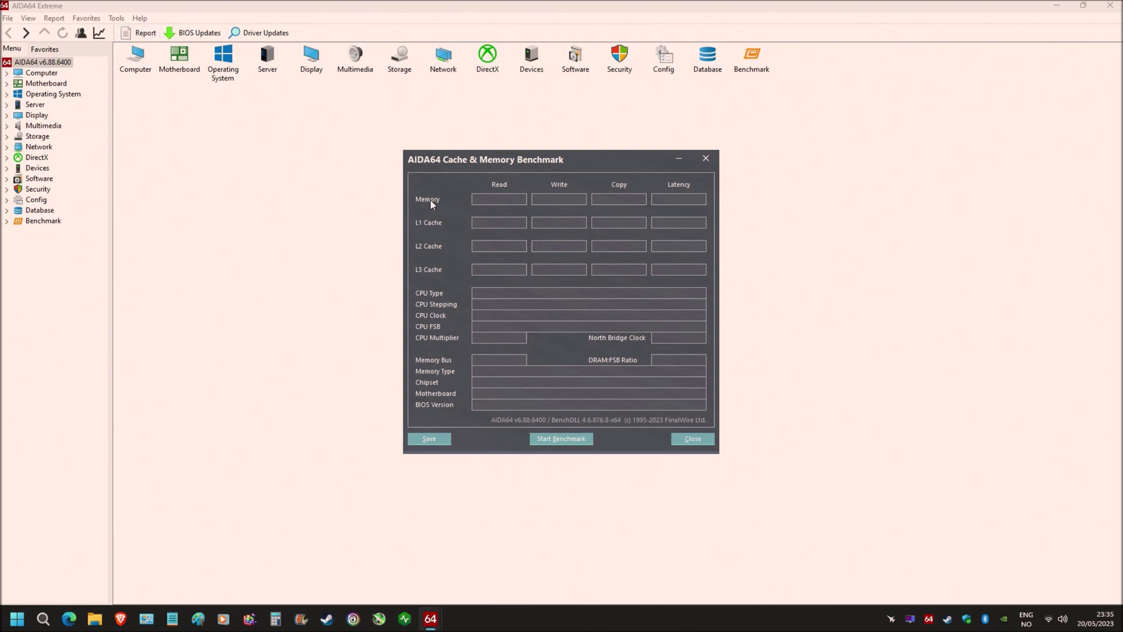
key("alt+b")
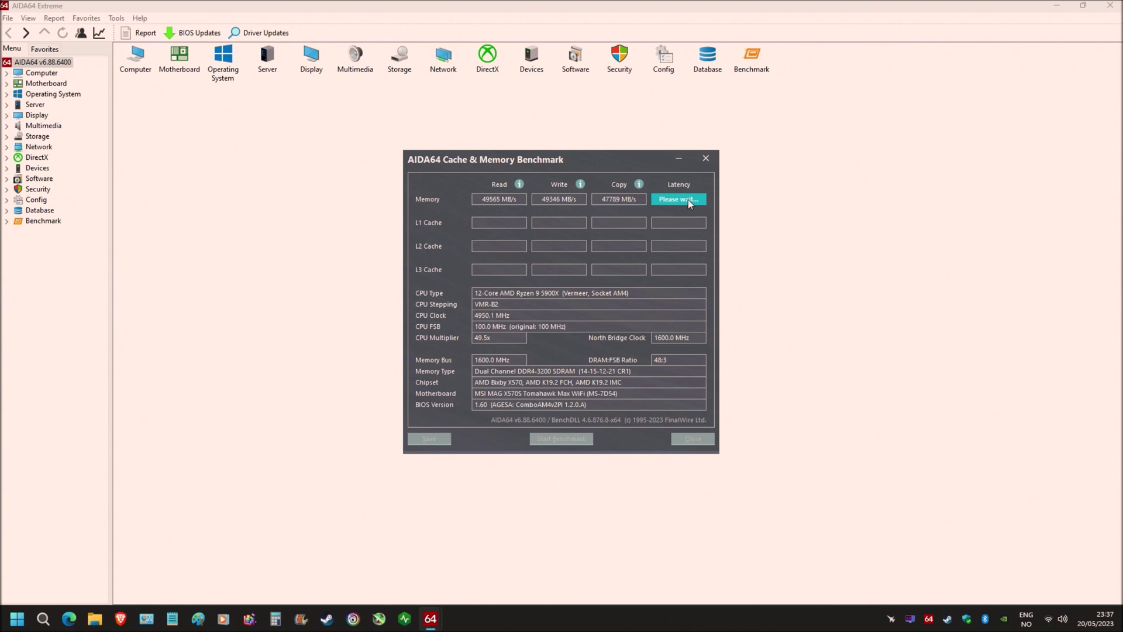
right_click(903, 618)
Step: Quit the background tray apps, including Steam
left_click(903, 614)
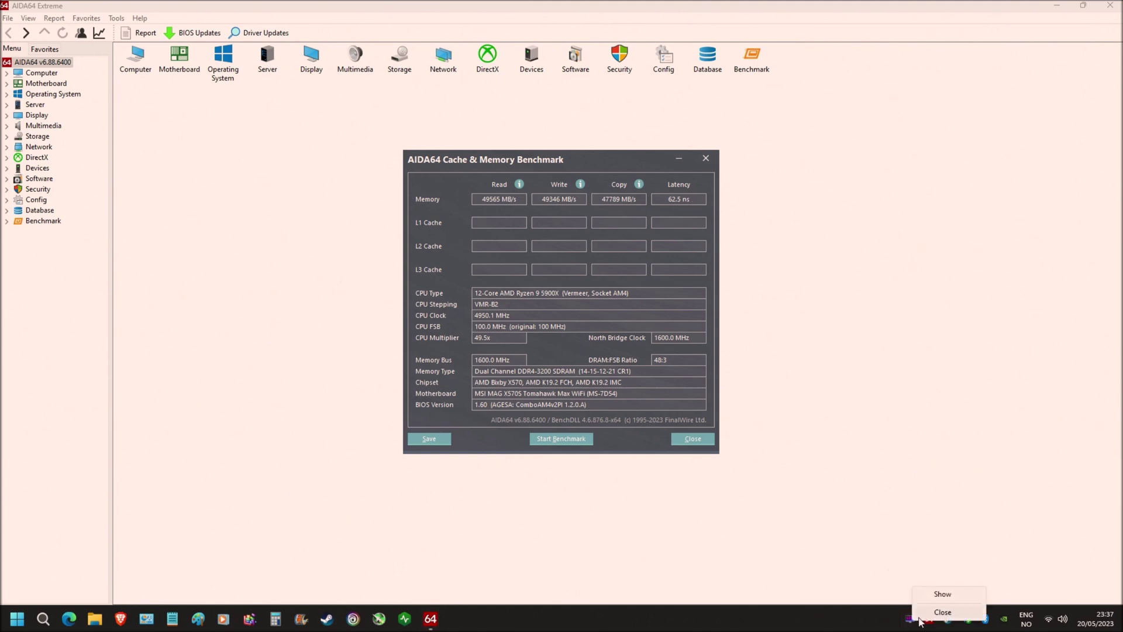
right_click(948, 620)
left_click(988, 603)
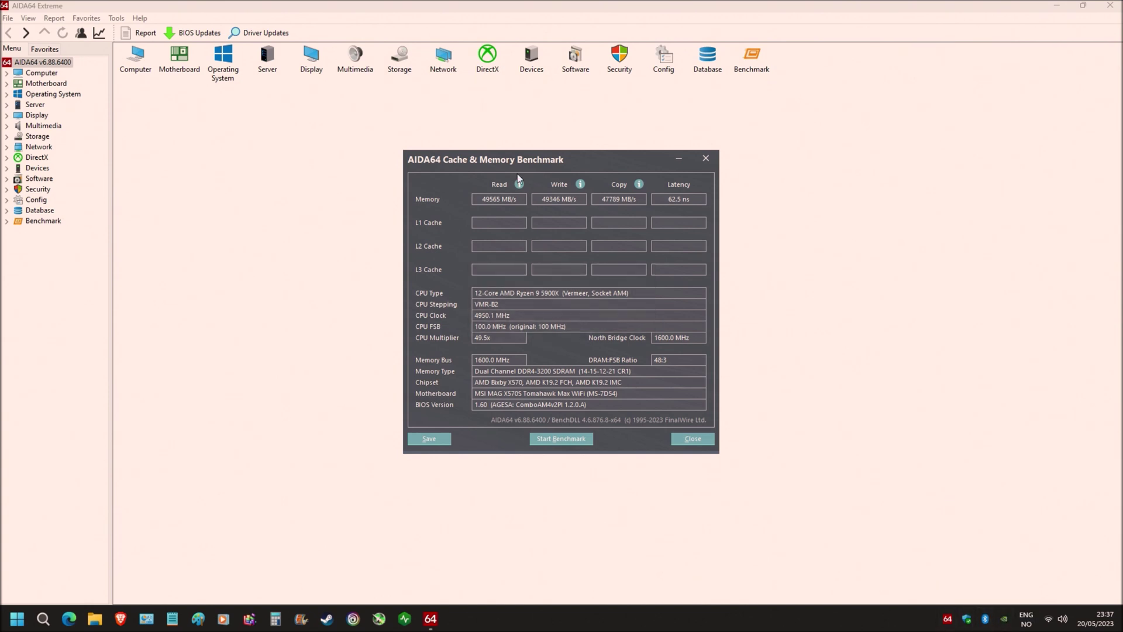
Step: Re-run the memory latency test three times, reaching 61.3 ns, then close AIDA64 Extreme
double_click(696, 200)
double_click(696, 200)
left_click(682, 200)
left_click(683, 440)
left_click(1097, 7)
Step: Launch PYPrime from BenchMate and run the 2B benchmark twice, finishing in about 11.73 s
double_click(21, 547)
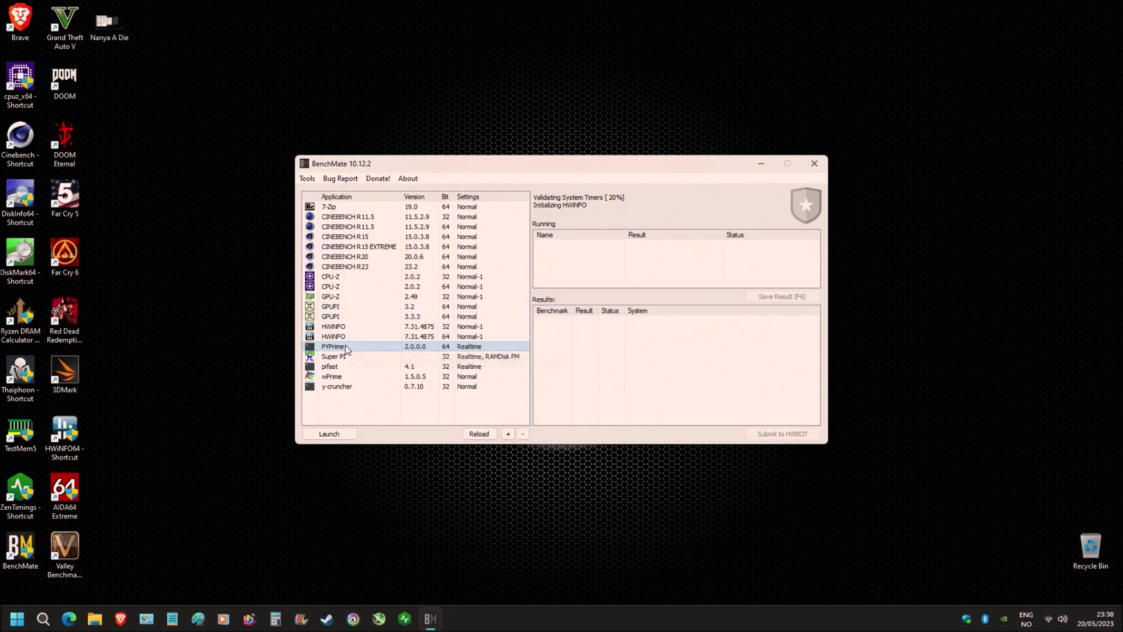
double_click(345, 347)
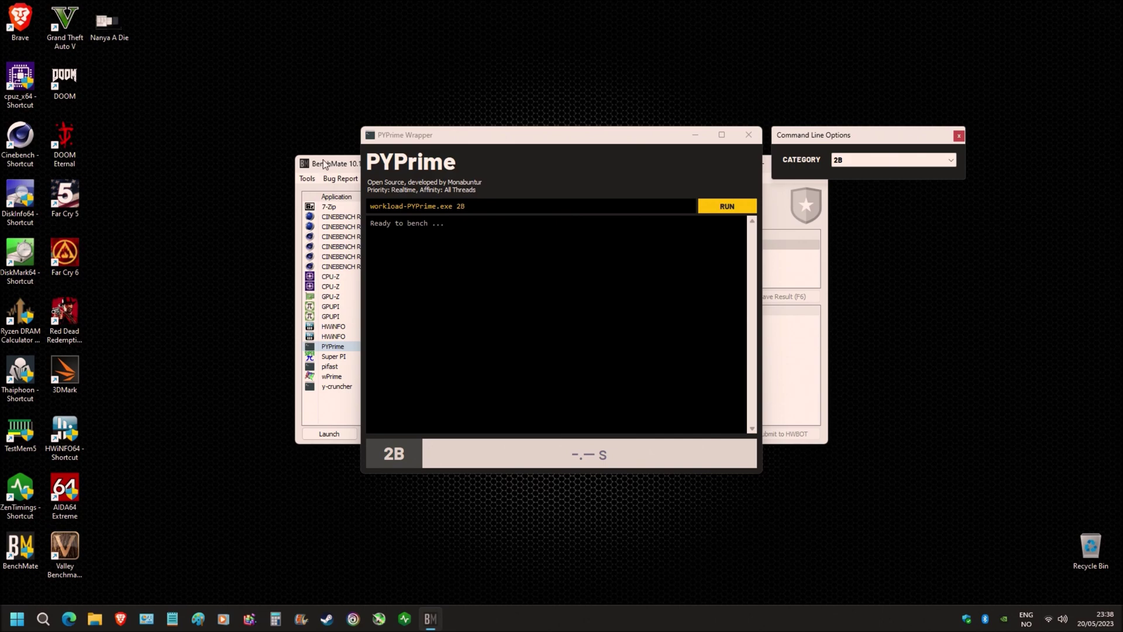
left_click(325, 163)
left_click(814, 165)
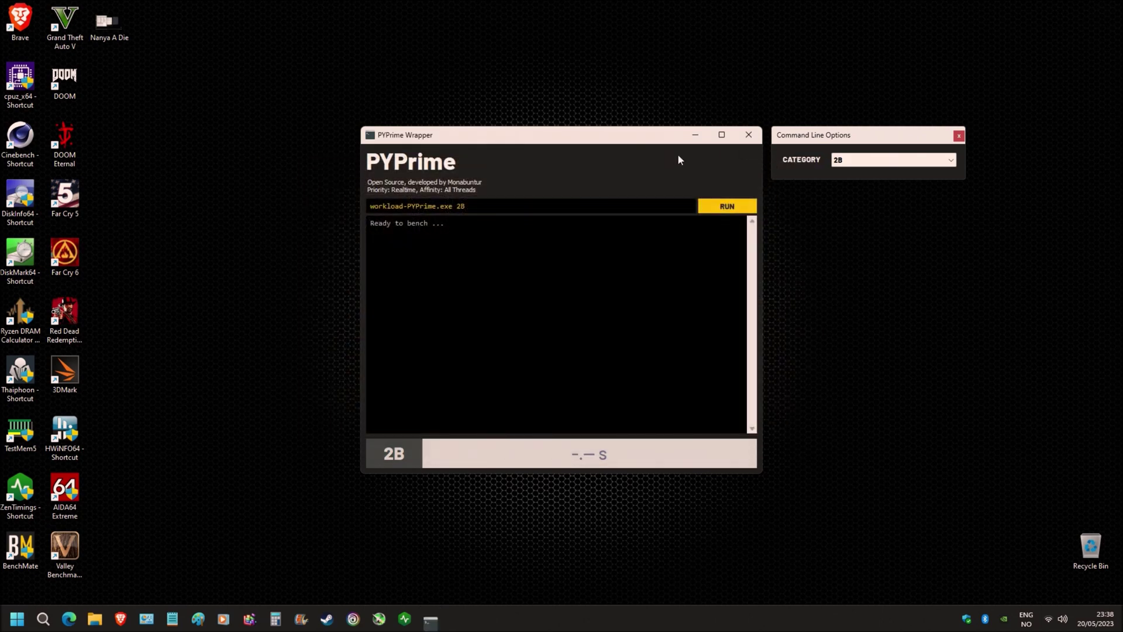
left_click(718, 210)
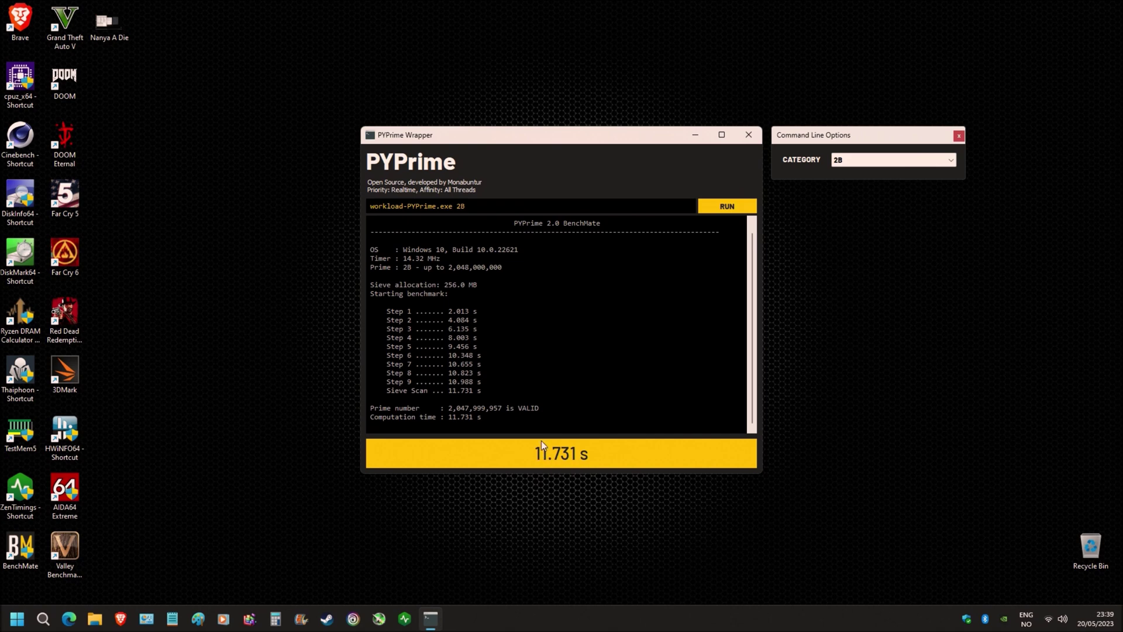
left_click(722, 203)
Step: Close PYPrime, launch 3DMark, and run a CPU-only custom Time Spy, scoring 15 025
left_click(749, 135)
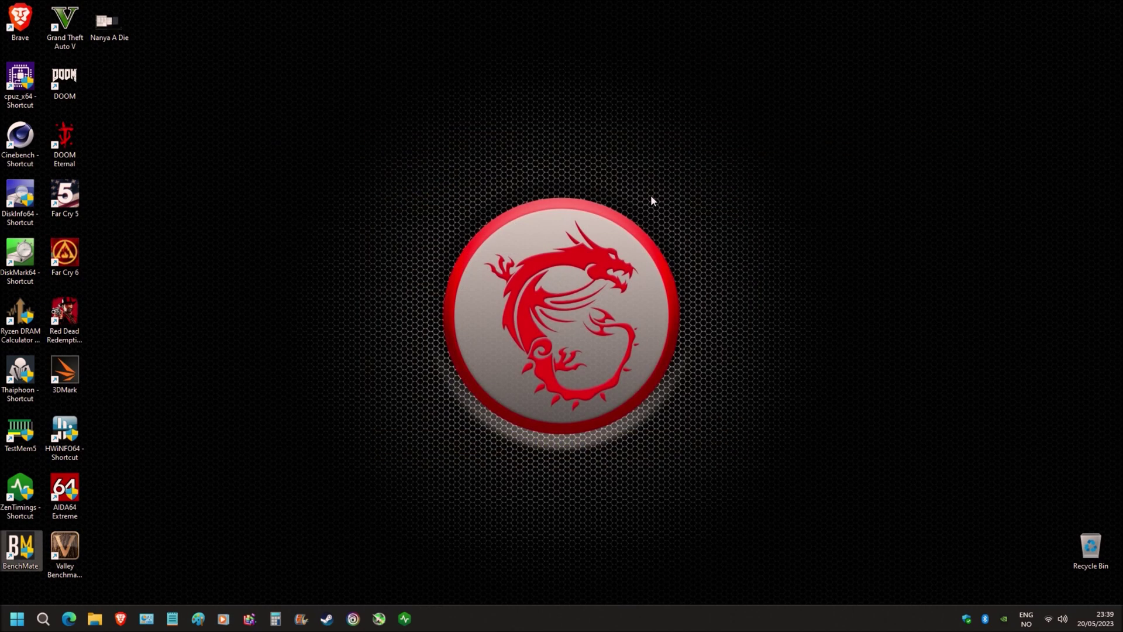
double_click(66, 377)
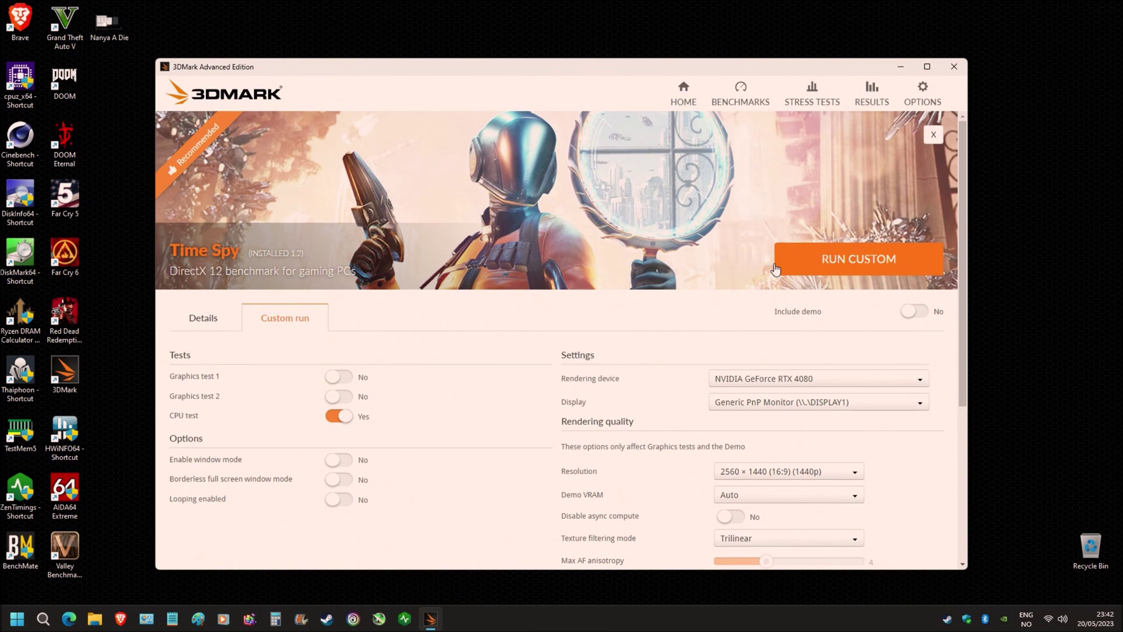
left_click(776, 268)
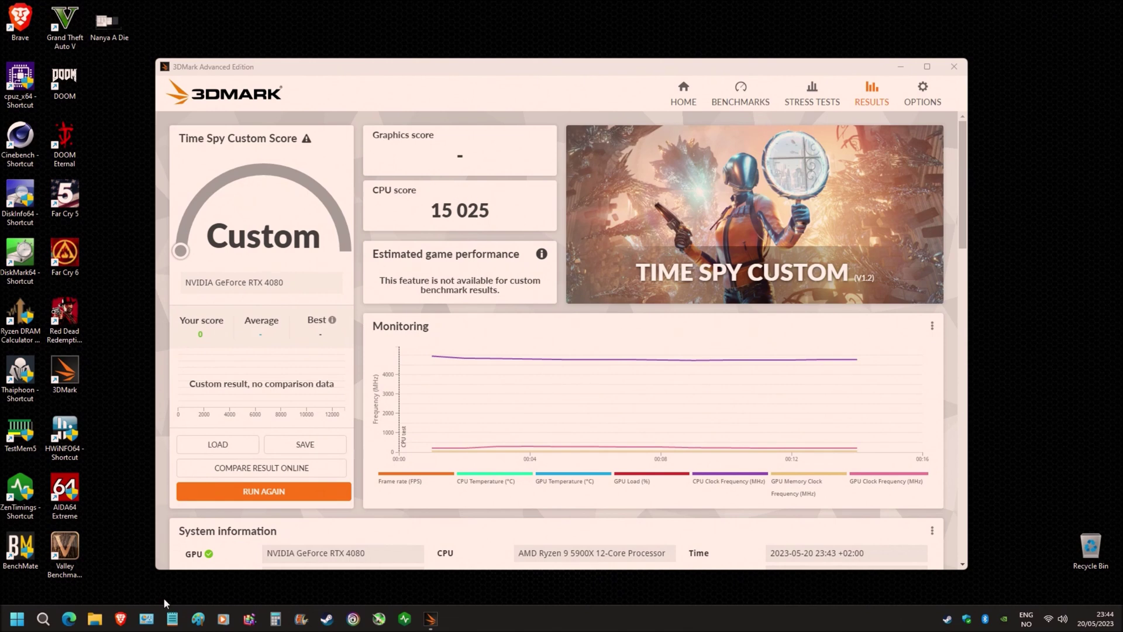
Step: Repeat the CPU-only Time Spy run, scoring 14 827, and close 3DMark
left_click(277, 494)
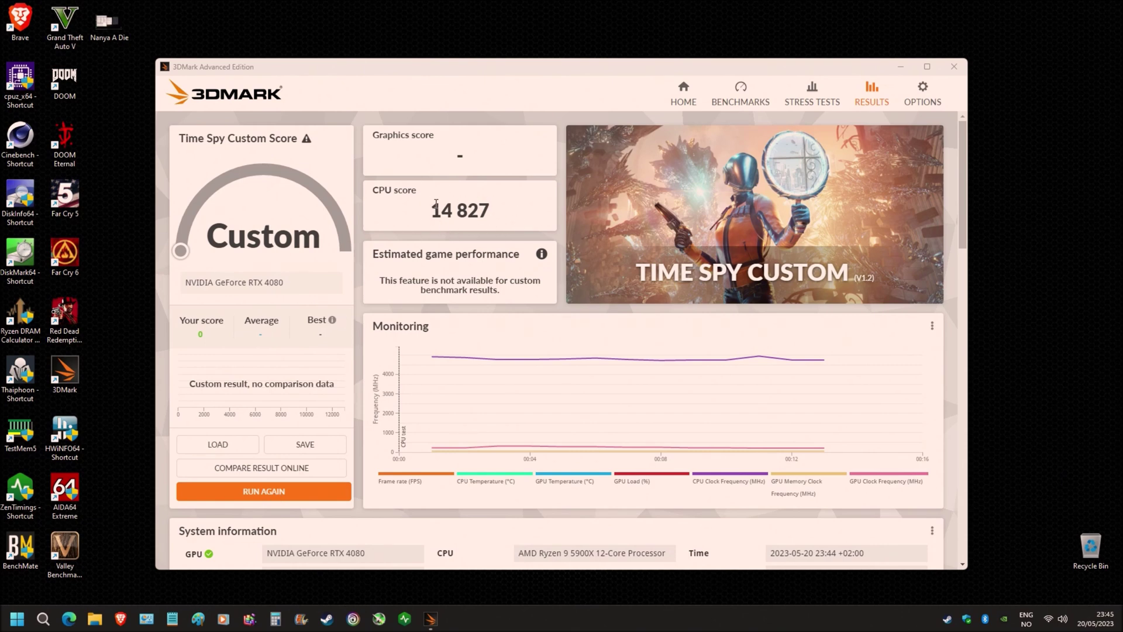
left_click(953, 71)
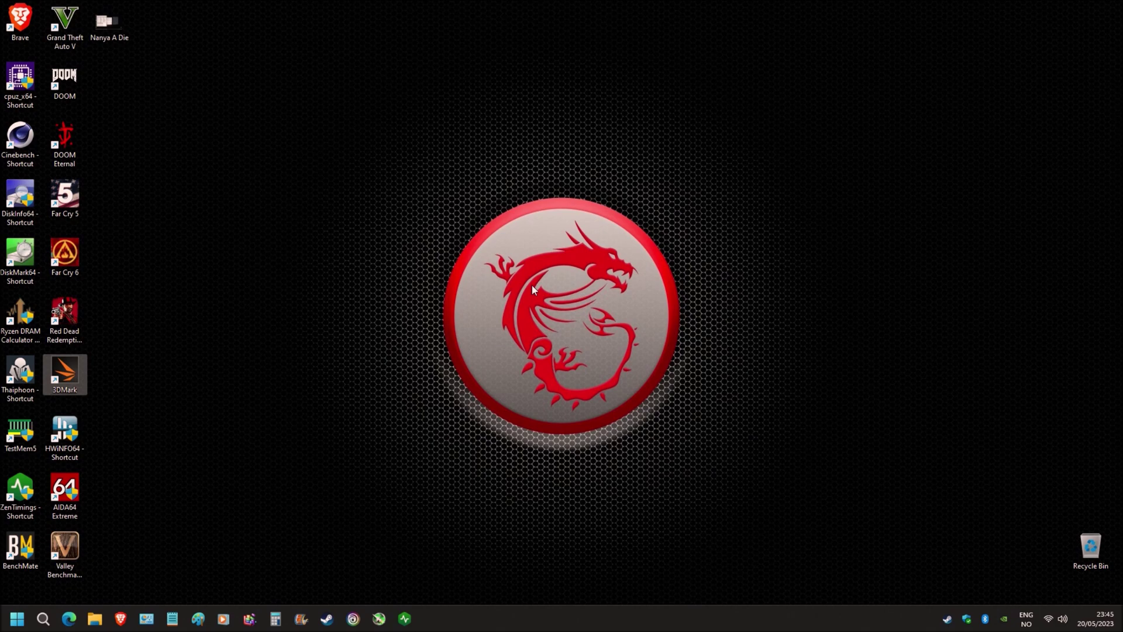
double_click(106, 22)
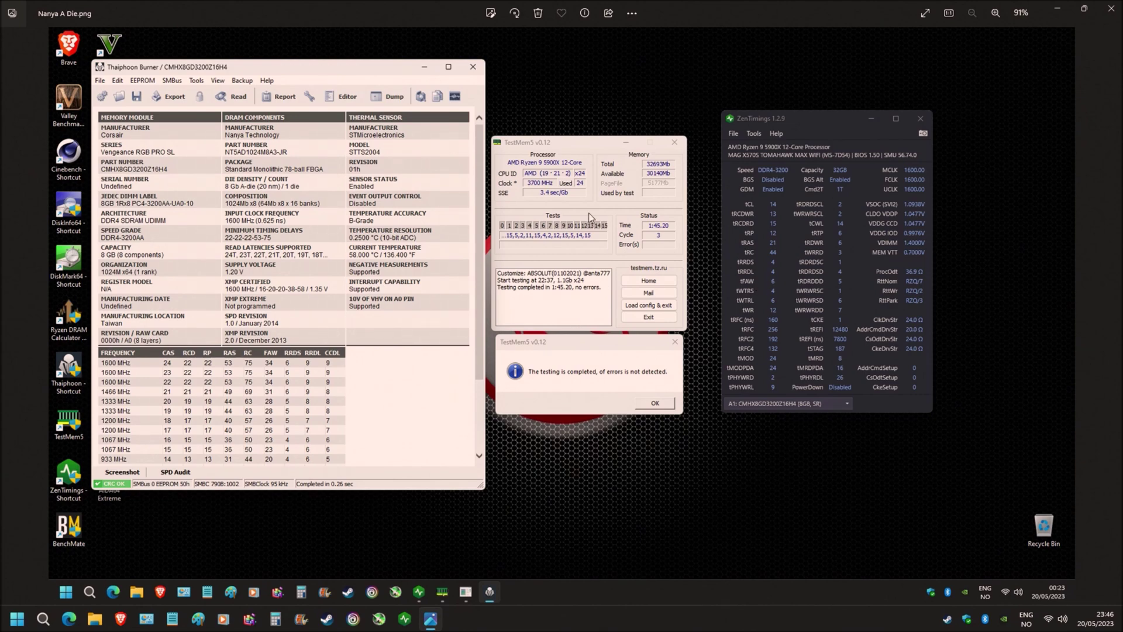
left_click(1112, 8)
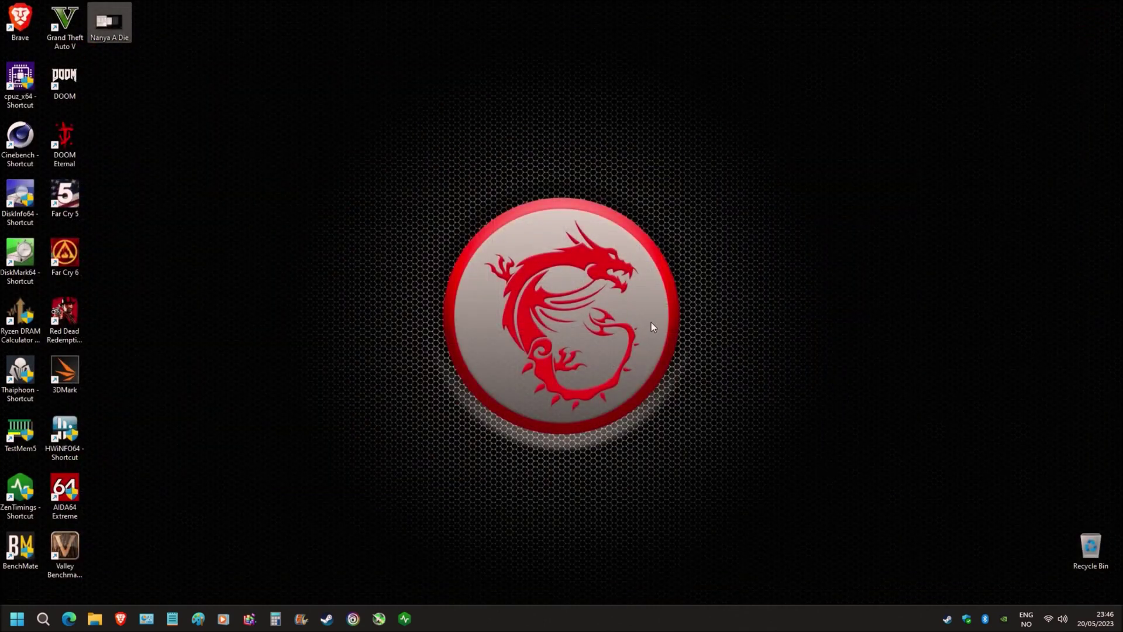